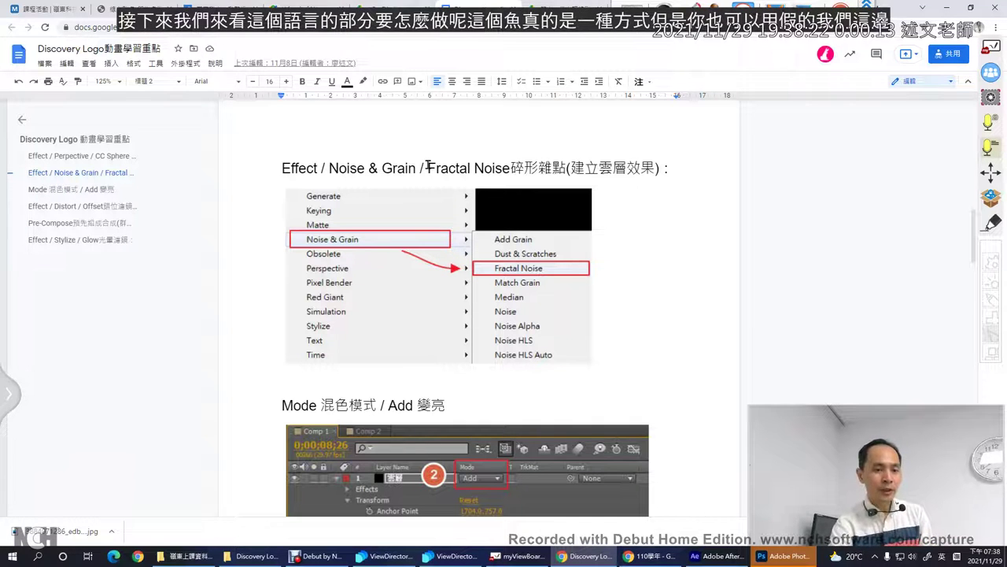
Highlight the Fractal Noise effect name and its Chinese translation in the notes heading for reading.
drag(426, 168, 509, 167)
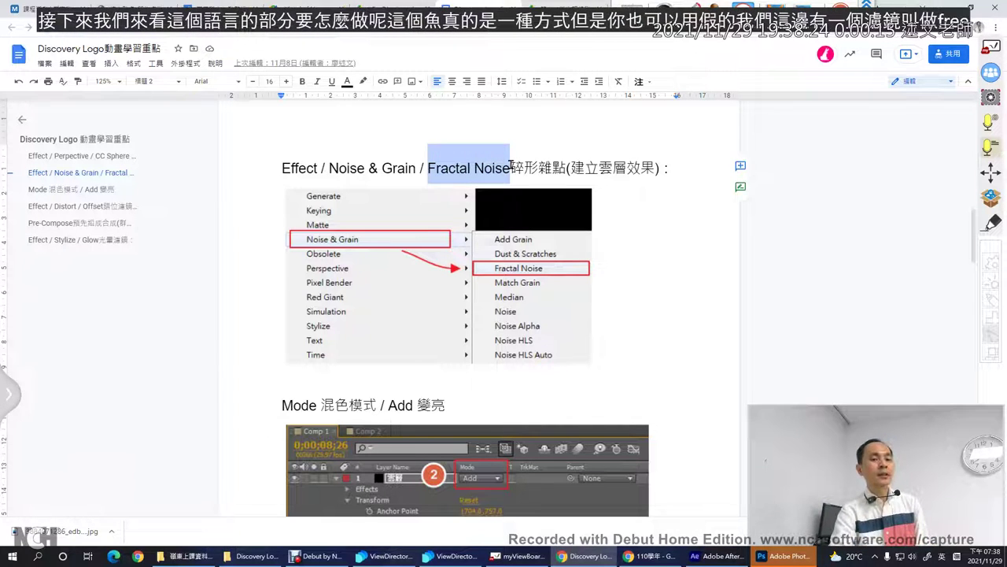
click(523, 166)
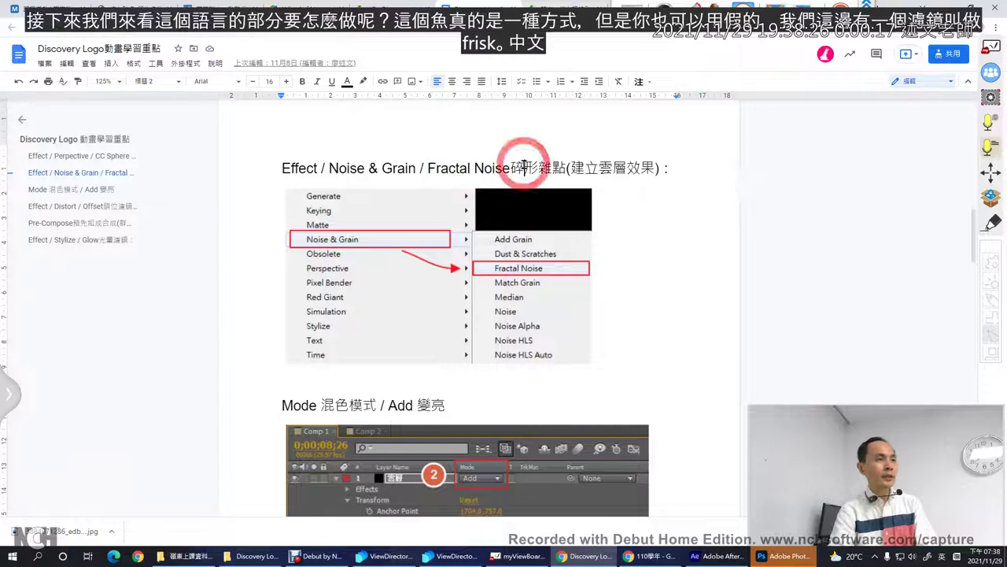
drag(536, 167, 512, 166)
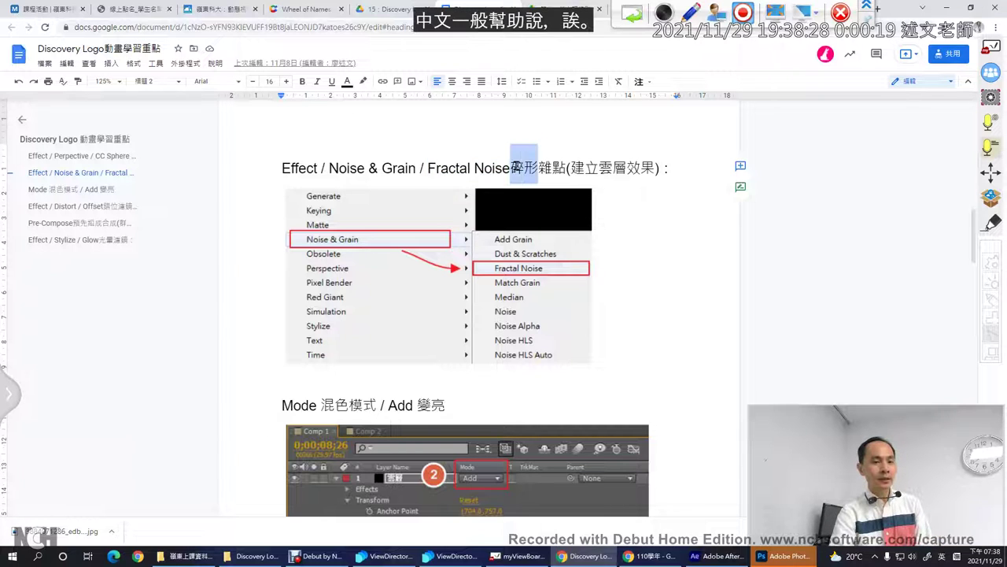
click(613, 171)
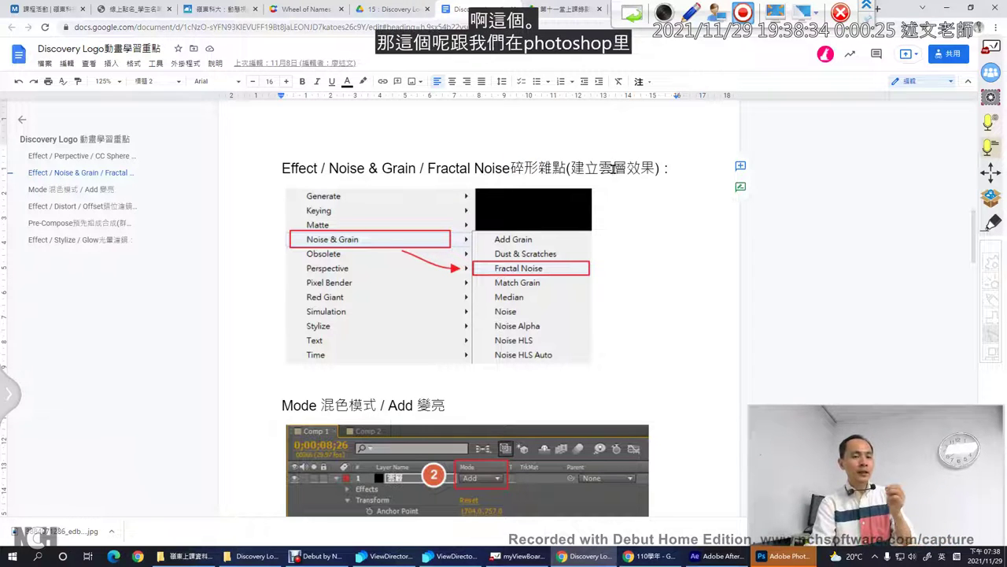
Switch to Photoshop and create a new 16 x 12 cm document at 300 pixels/inch with a white background.
click(771, 555)
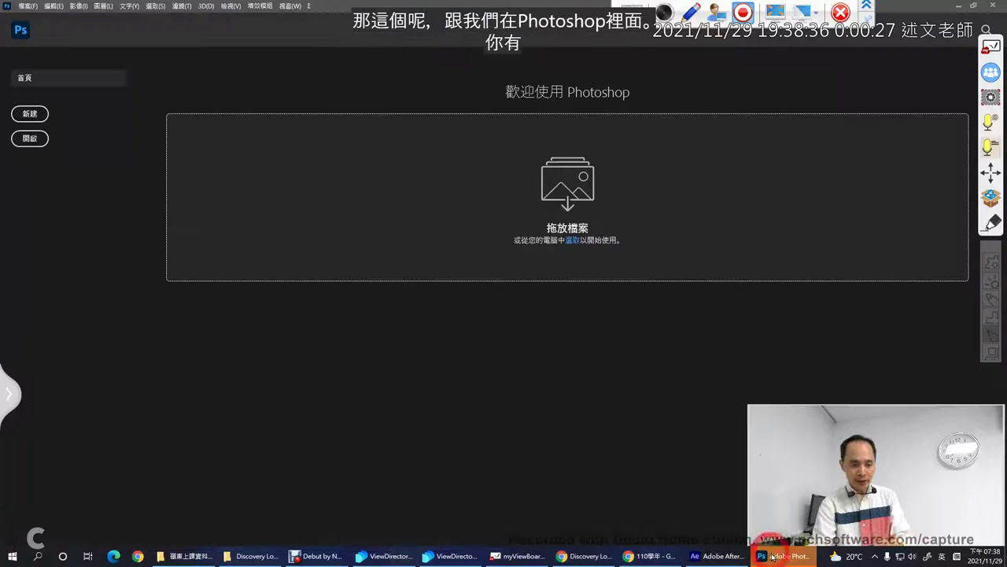
click(29, 114)
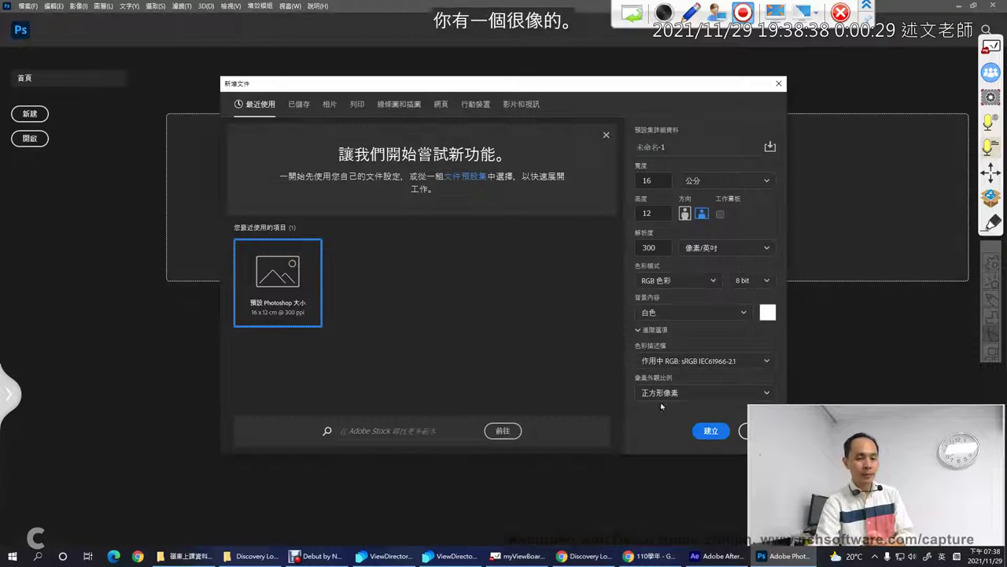
click(710, 432)
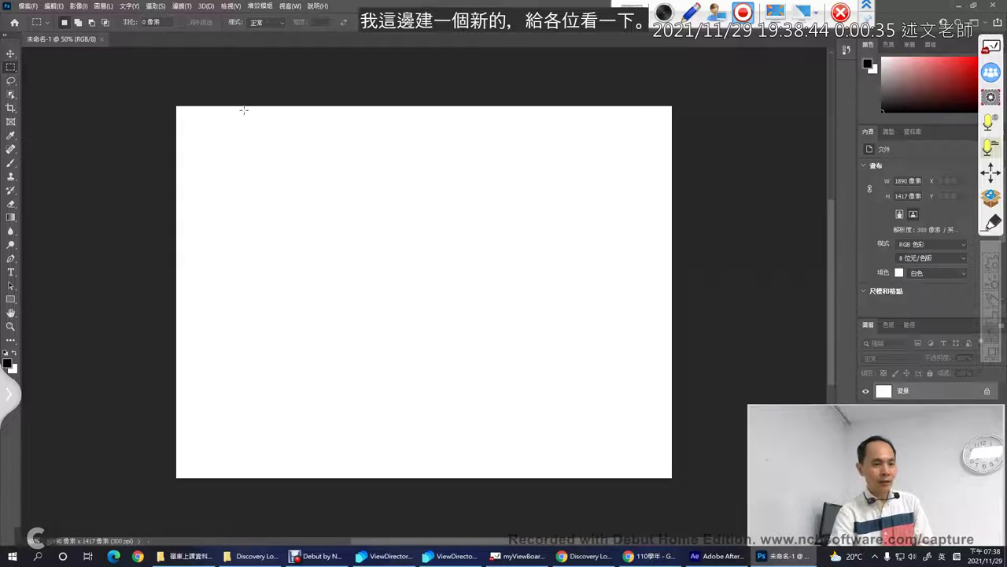
Render the Clouds filter (雲狀效果) on the white background layer.
click(182, 7)
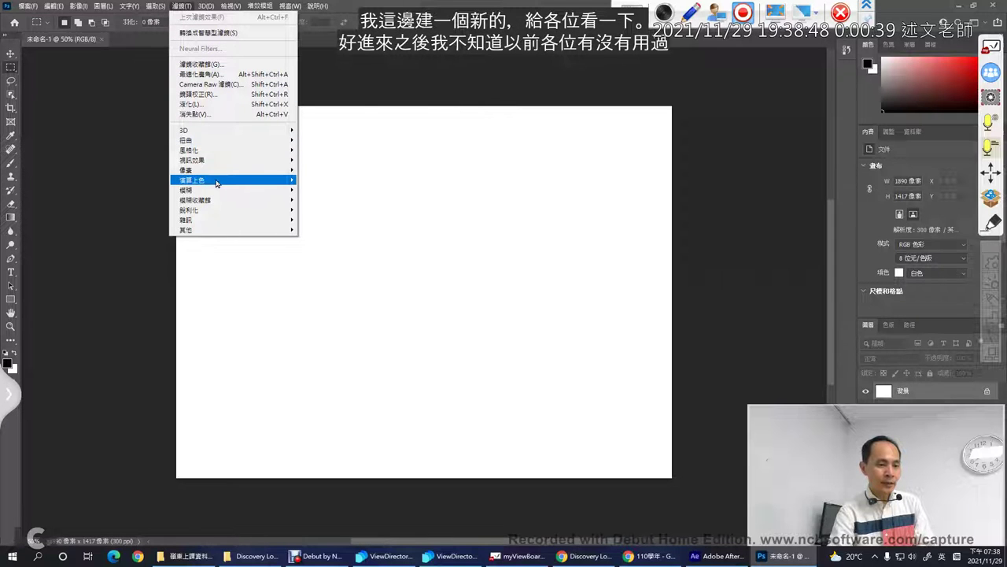
mouse_move(216, 182)
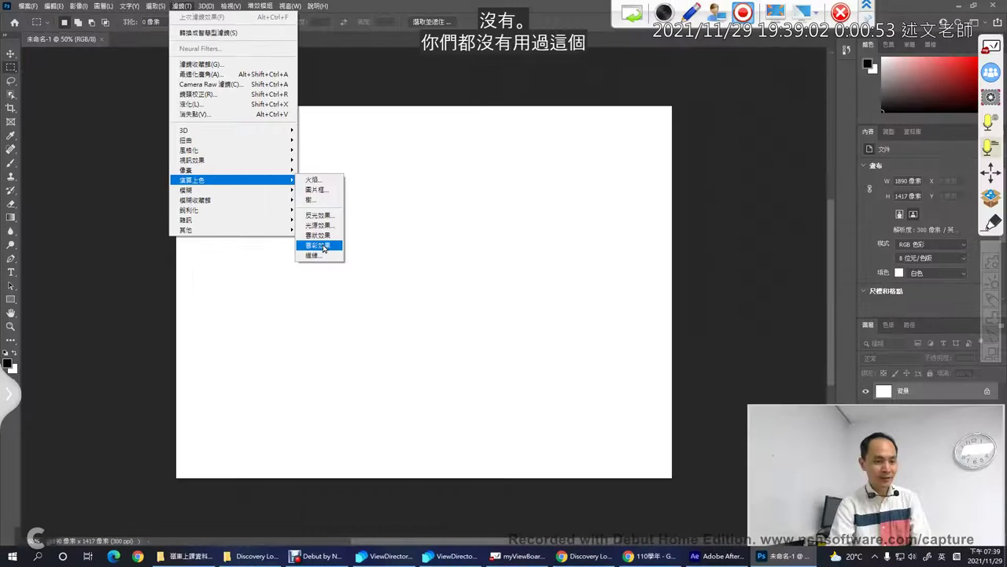
click(322, 289)
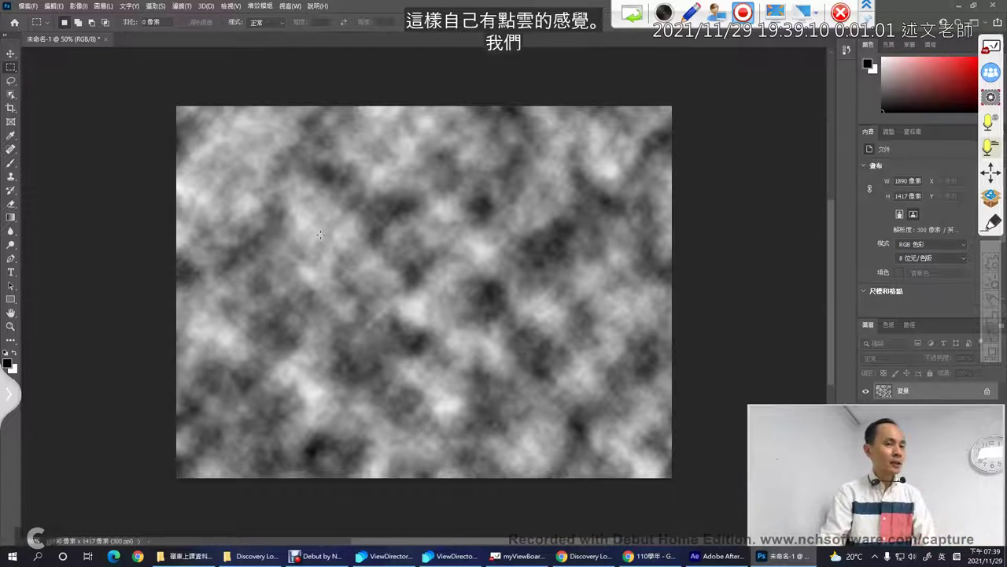
Render the Difference Clouds filter (雲彩效果) over the cloud texture.
click(181, 5)
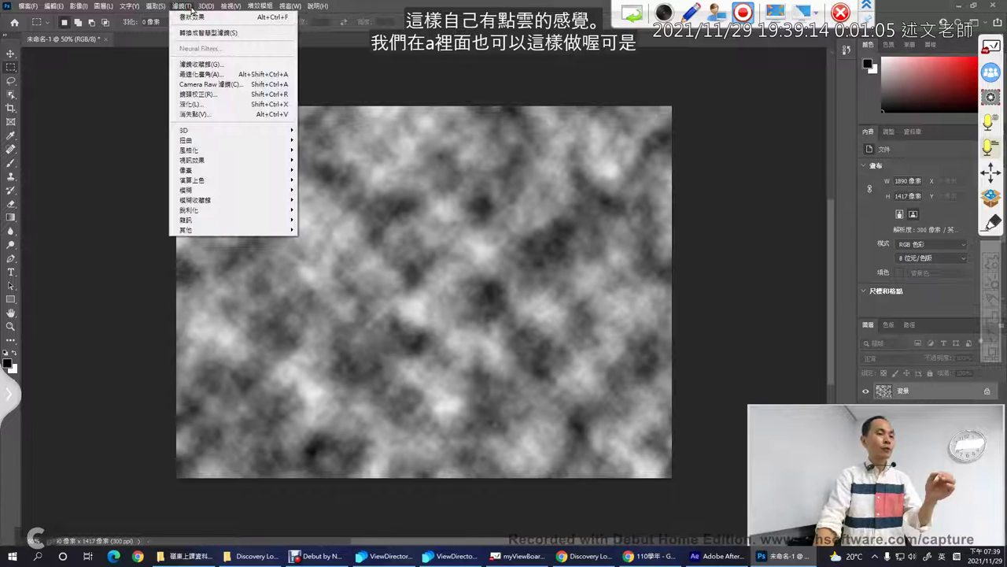
mouse_move(287, 180)
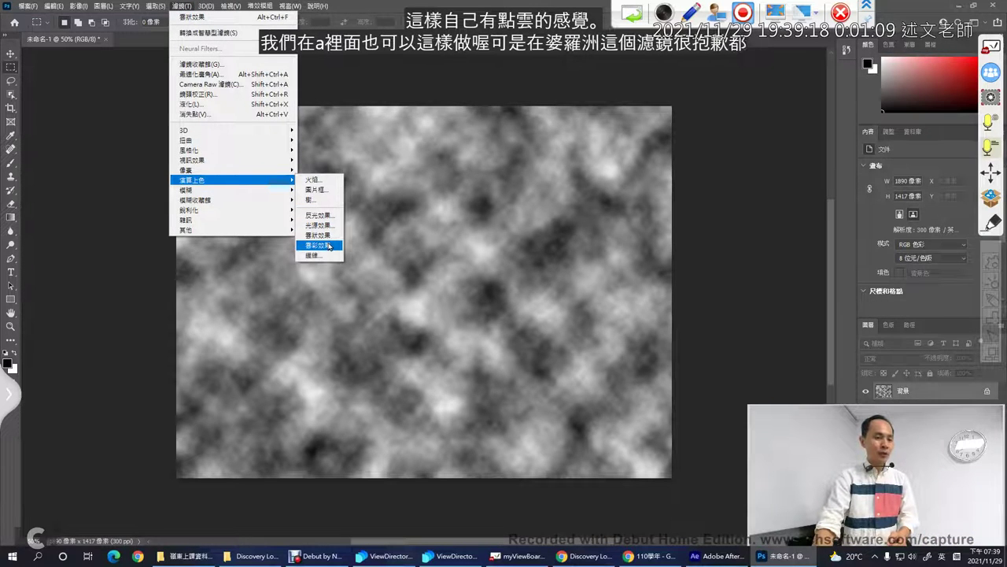
click(317, 211)
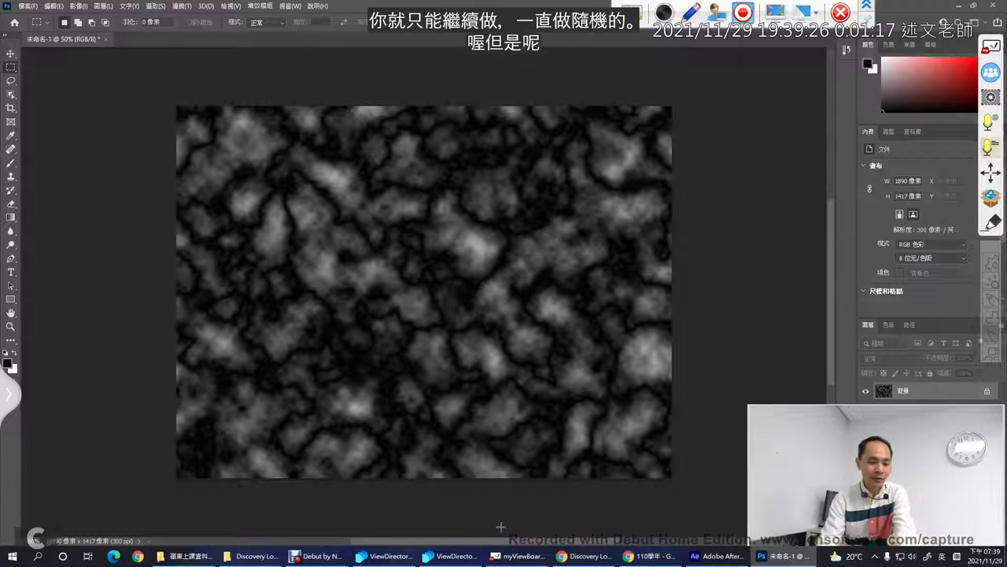
Review the Fractal Noise section of the notes in the browser and switch to the After Effects project.
click(585, 557)
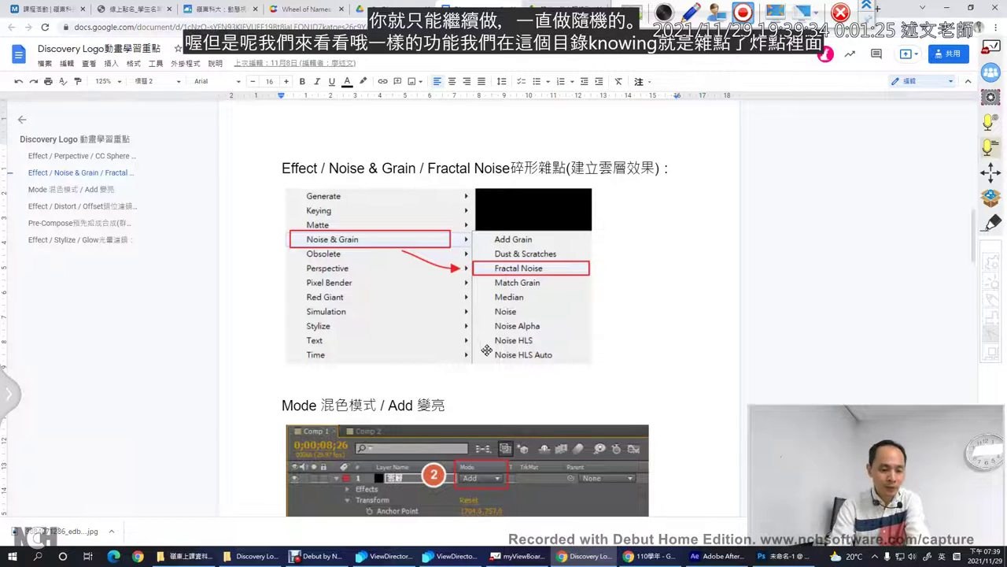
click(716, 556)
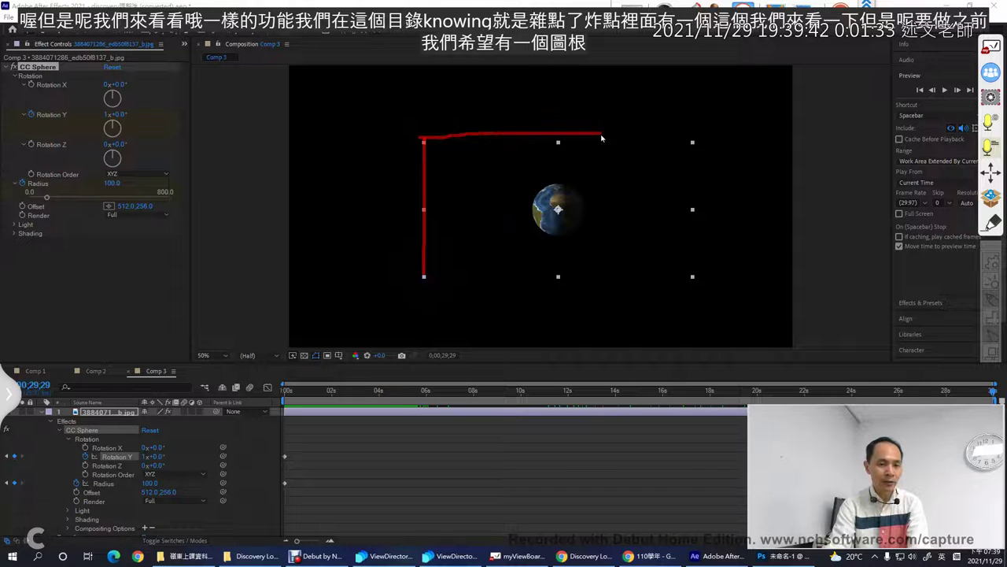
Mark the globe layer's frame, the globe and its keyframes with red outlines and an arrow, and clear the annotations.
mouse_move(601, 139)
mouse_down()
mouse_move(693, 136)
mouse_move(696, 279)
mouse_up()
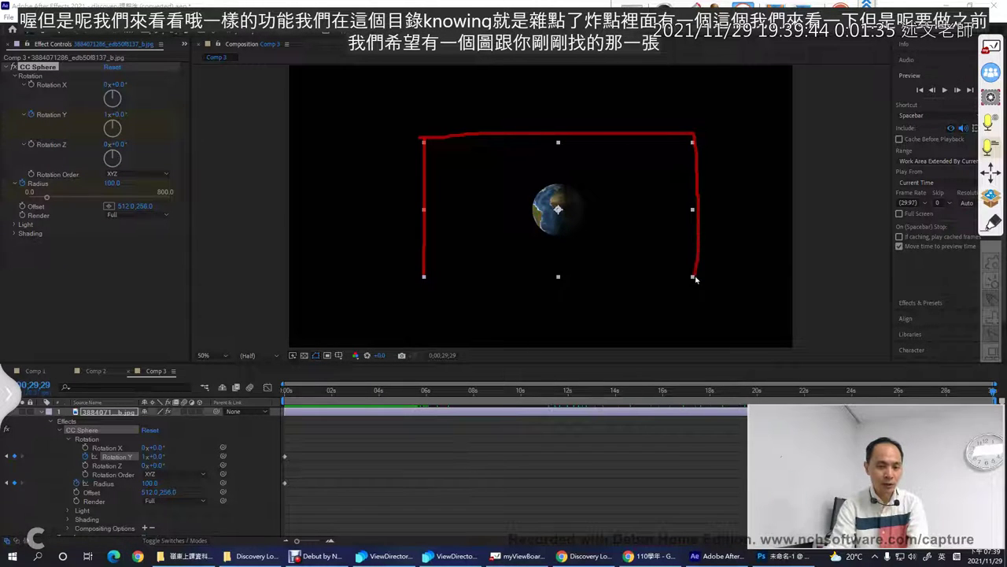
drag(543, 280, 423, 275)
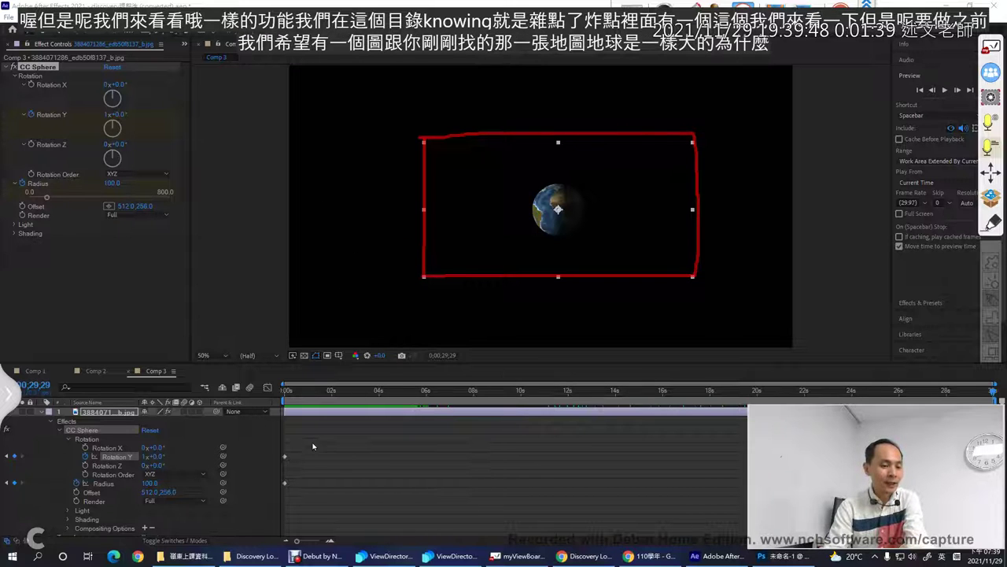
drag(315, 491, 314, 474)
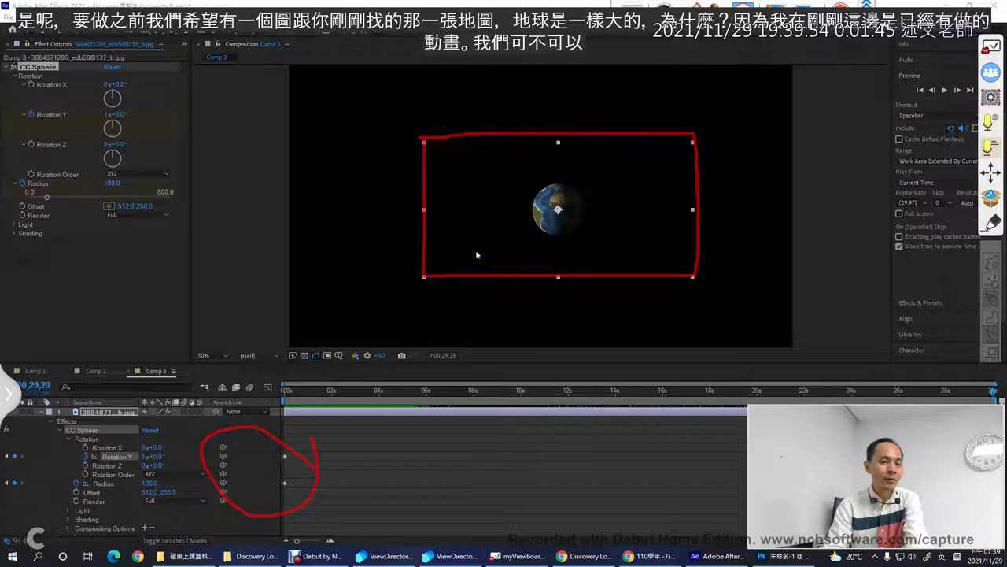
mouse_move(517, 176)
mouse_down()
mouse_move(571, 174)
mouse_move(604, 214)
mouse_move(587, 244)
mouse_move(522, 243)
mouse_move(515, 182)
mouse_up()
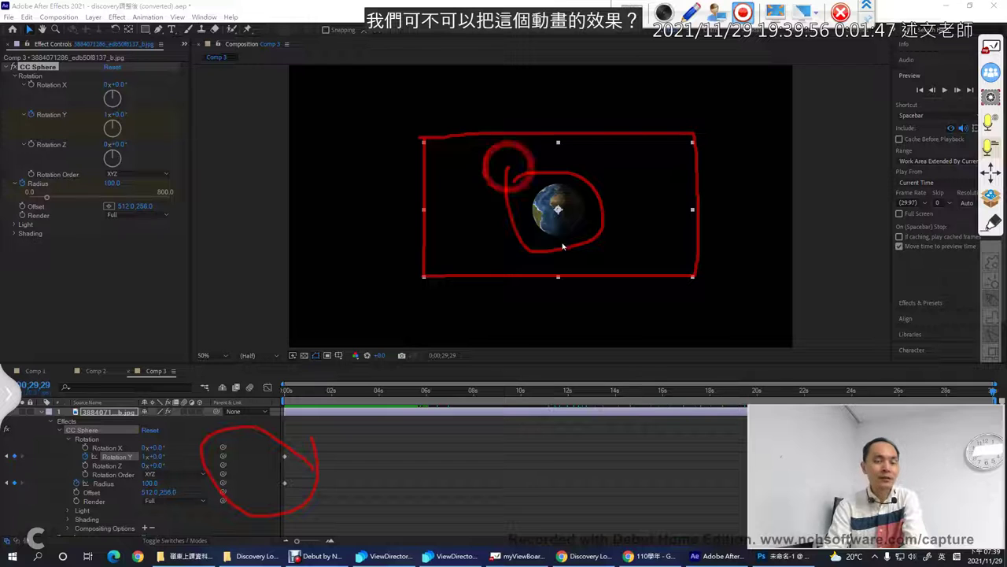
key(ctrl+z)
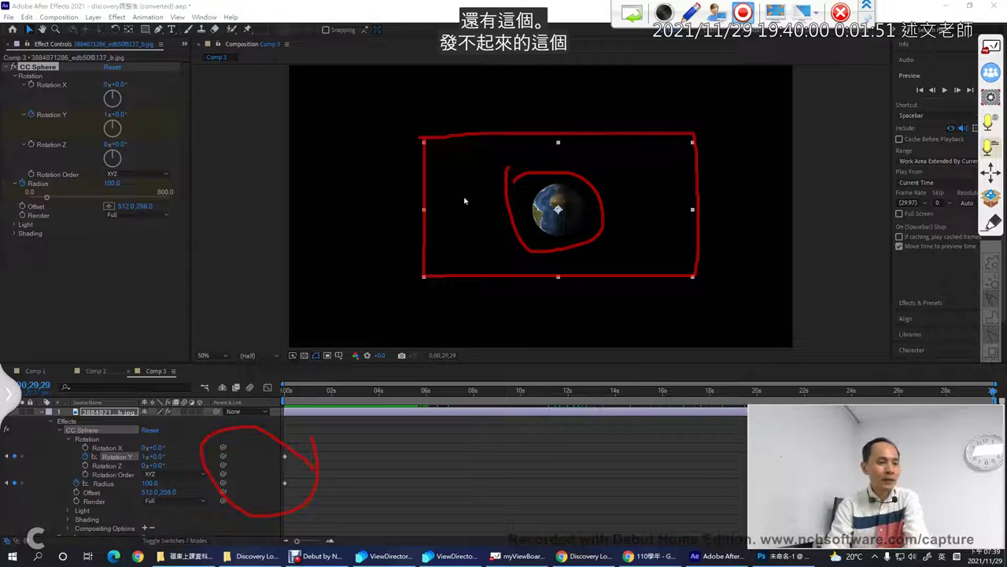
drag(412, 298, 385, 324)
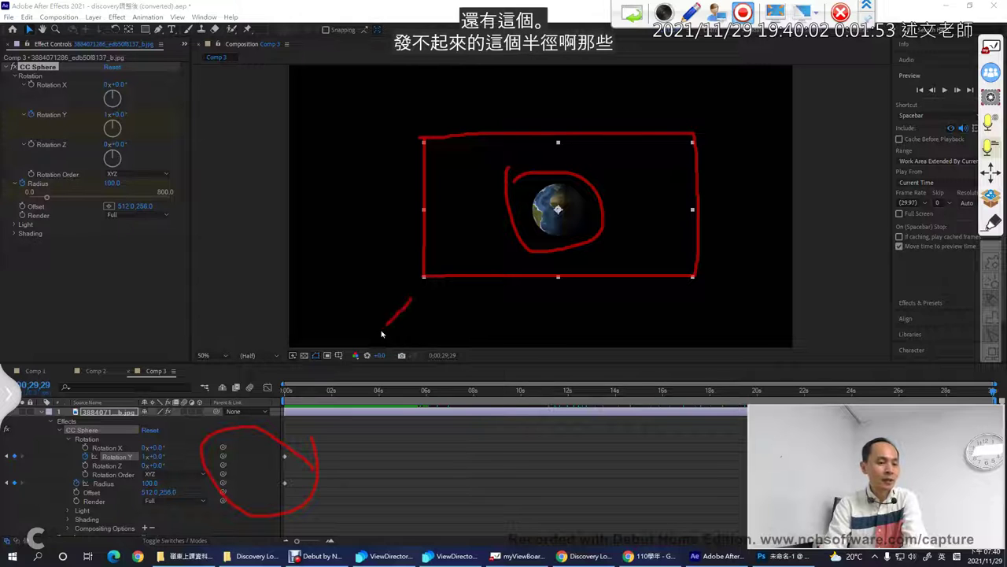
drag(341, 407, 380, 389)
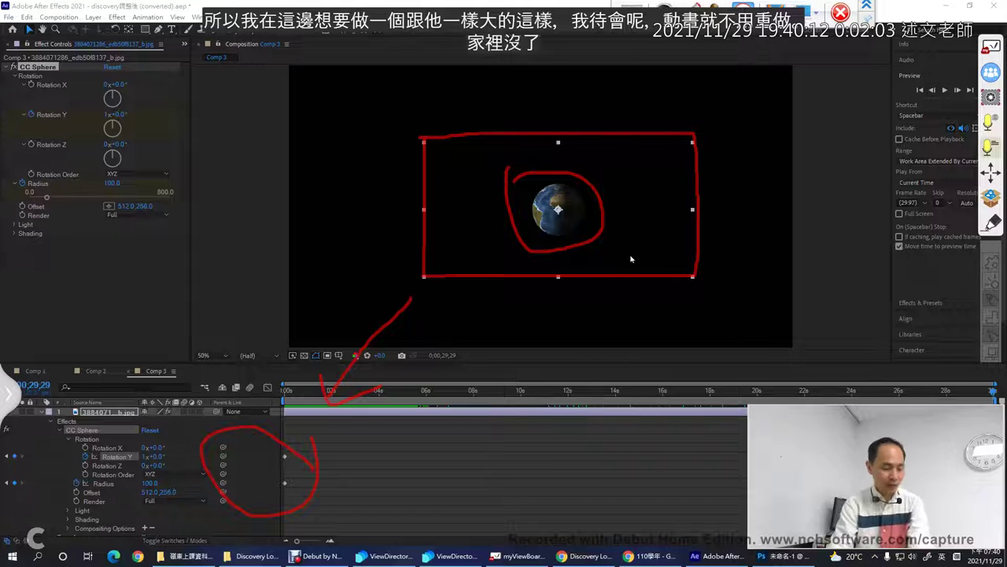
key(Escape)
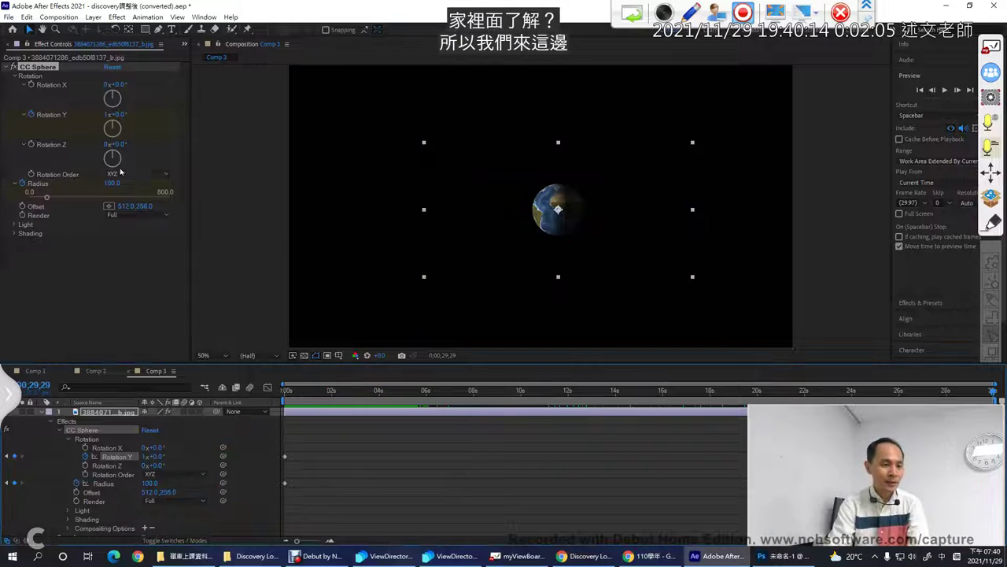
click(96, 411)
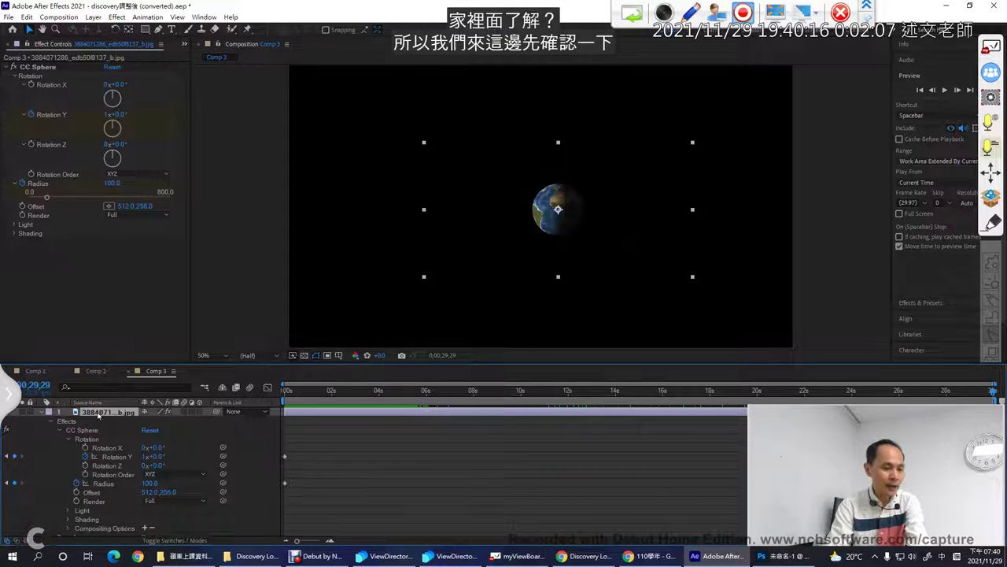
click(93, 16)
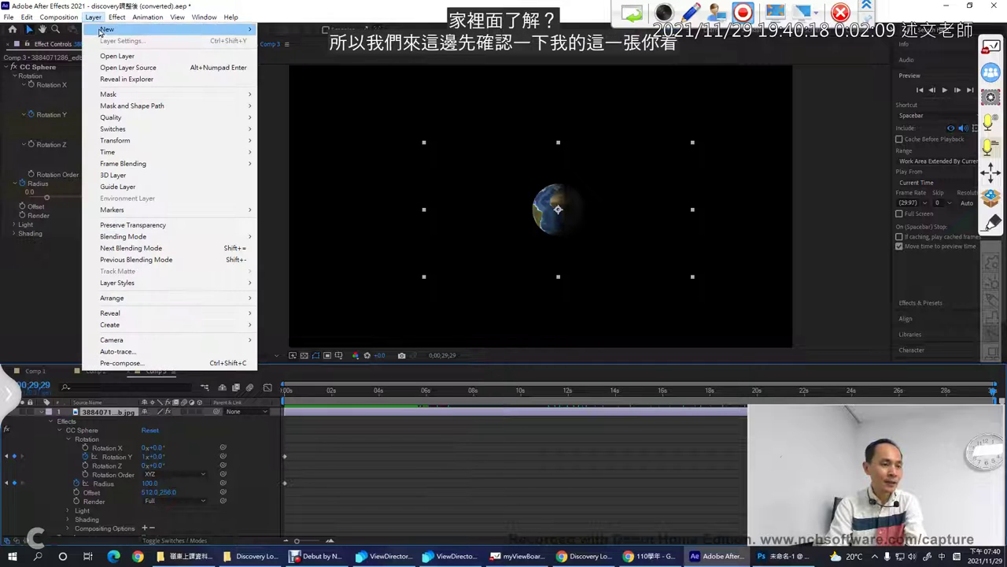
mouse_move(106, 33)
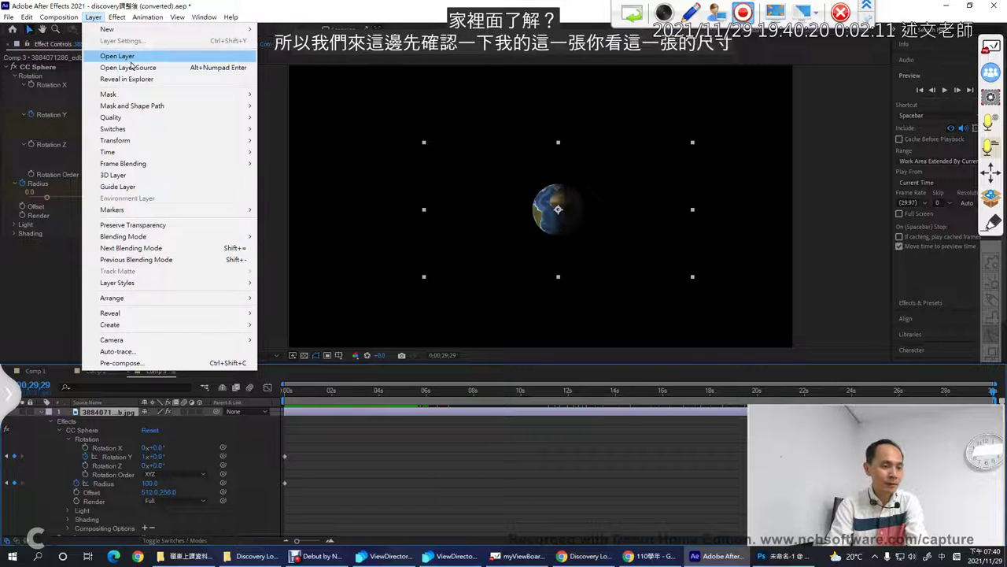
mouse_move(27, 17)
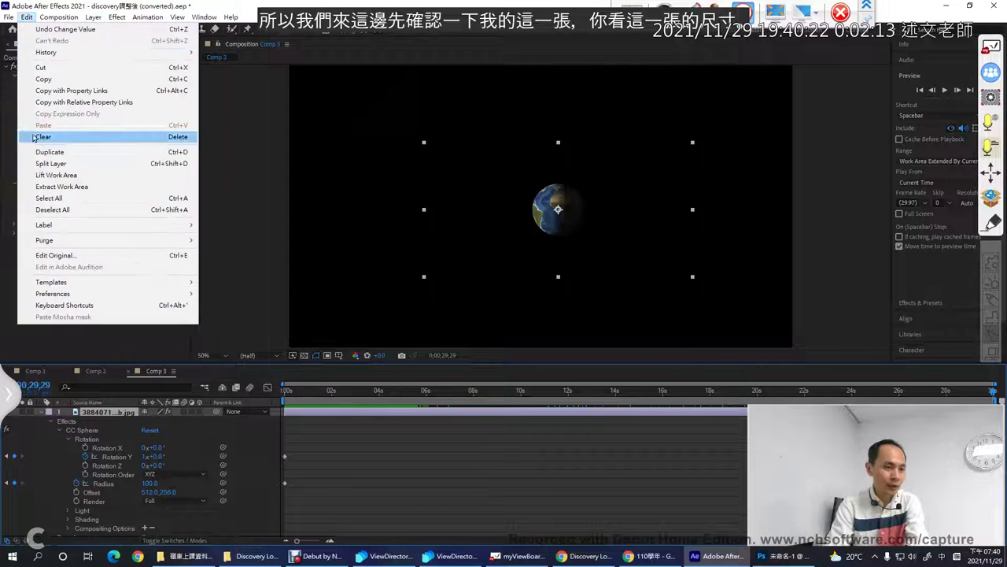
click(225, 288)
key(F3)
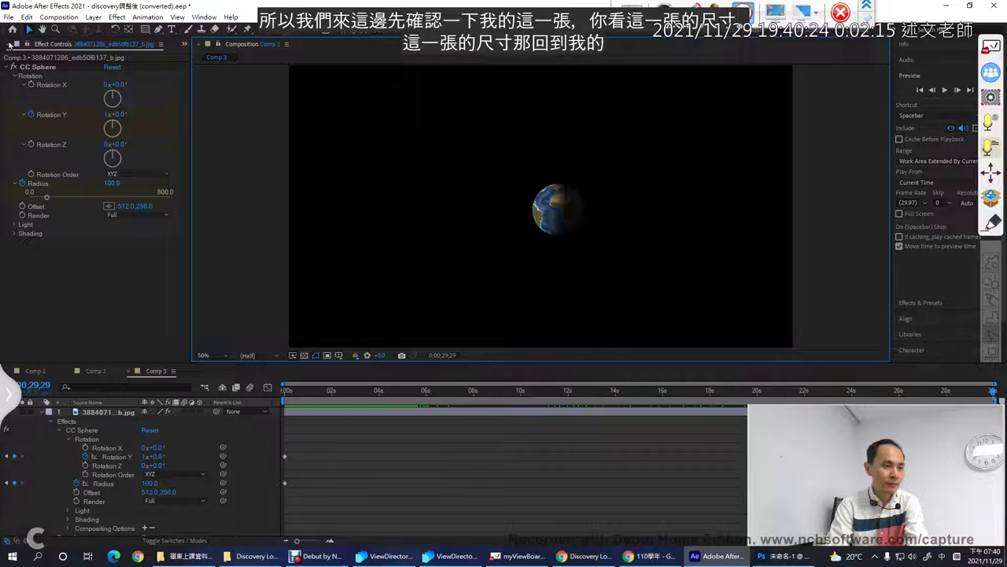
Widen the side panel and show the project's file list to check the earth map image's pixel dimensions.
drag(192, 61, 283, 63)
click(16, 44)
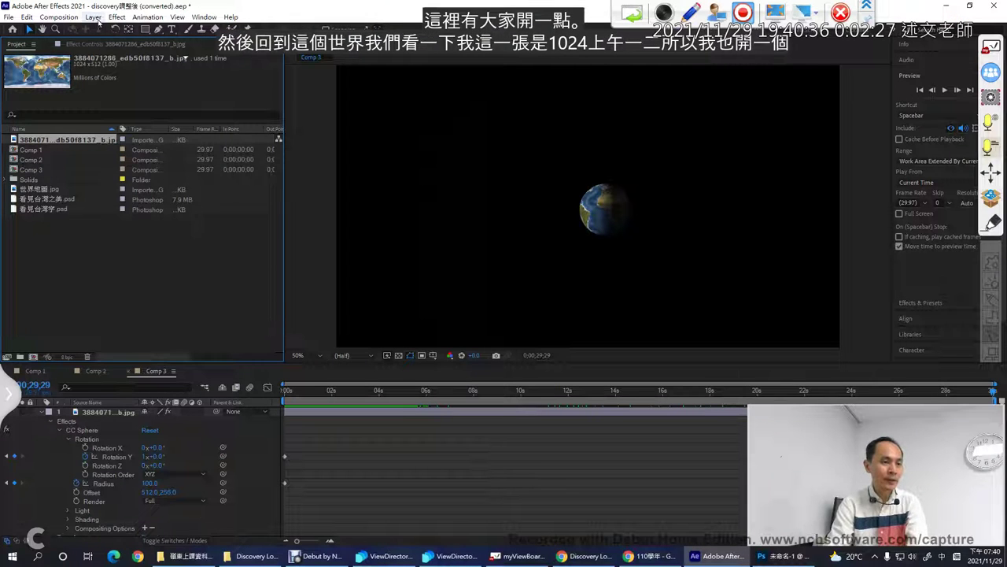
Start a new solid layer in Comp 3 and size it 1024 px wide by 512 px high.
click(189, 17)
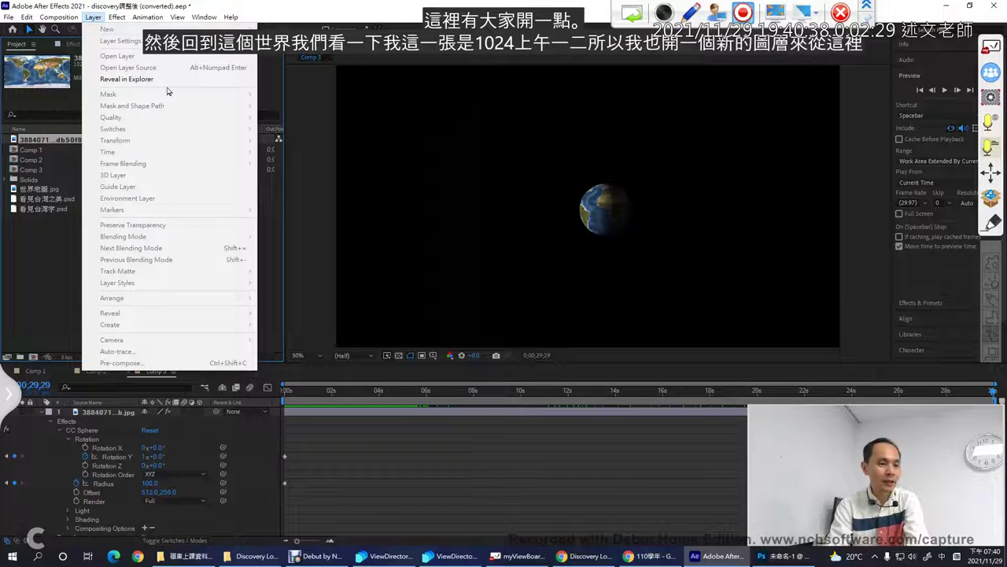
click(118, 415)
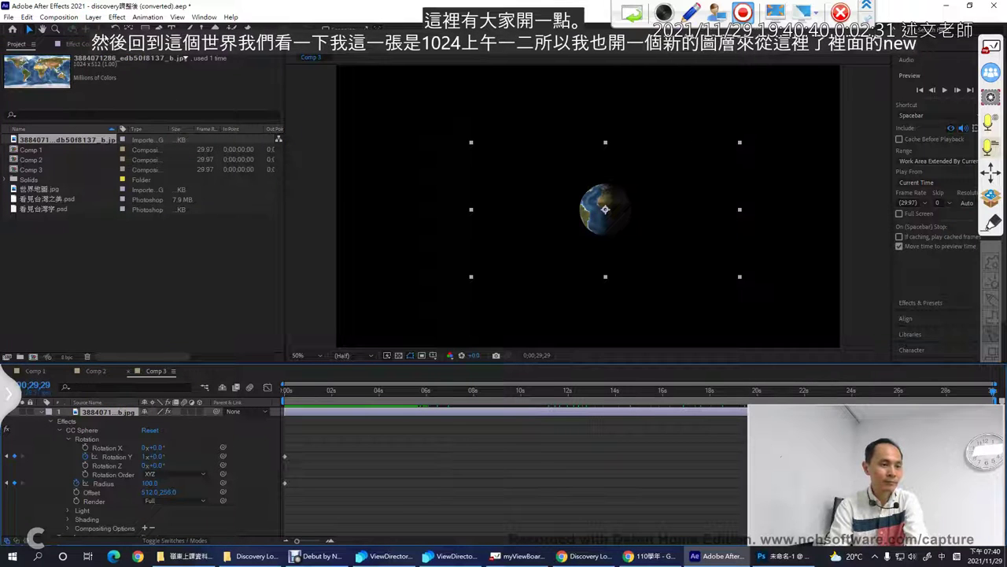
click(92, 17)
mouse_move(96, 28)
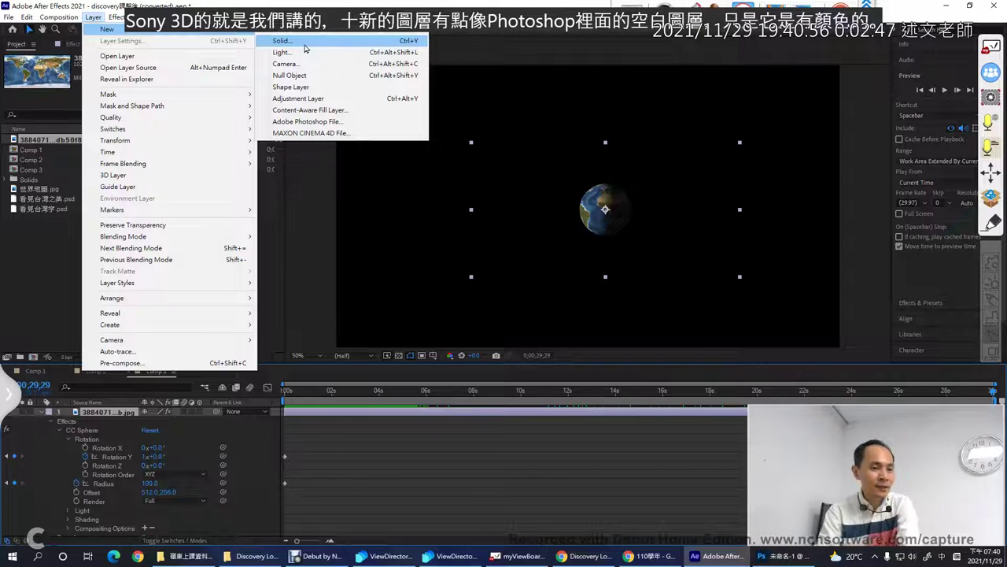
click(305, 49)
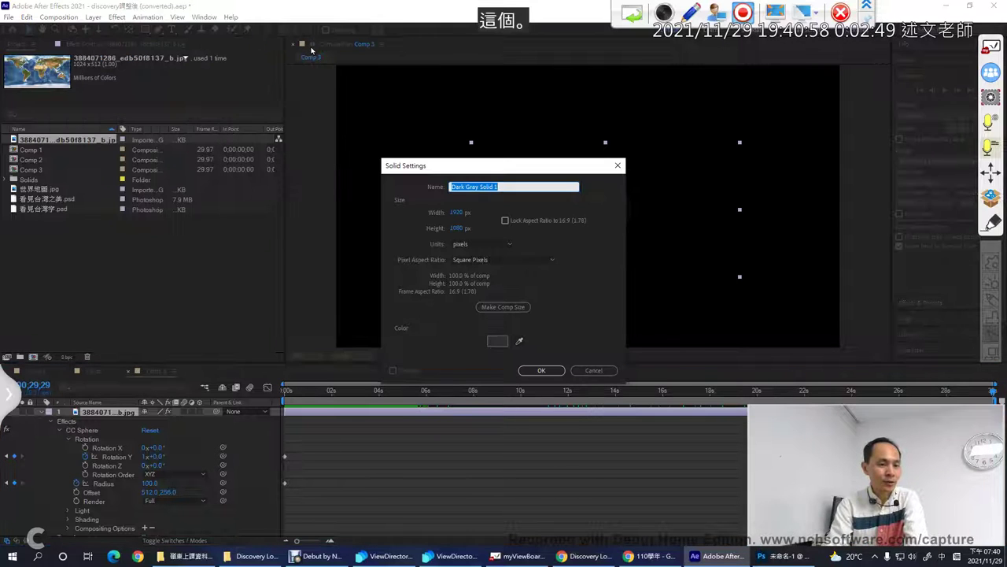
click(460, 212)
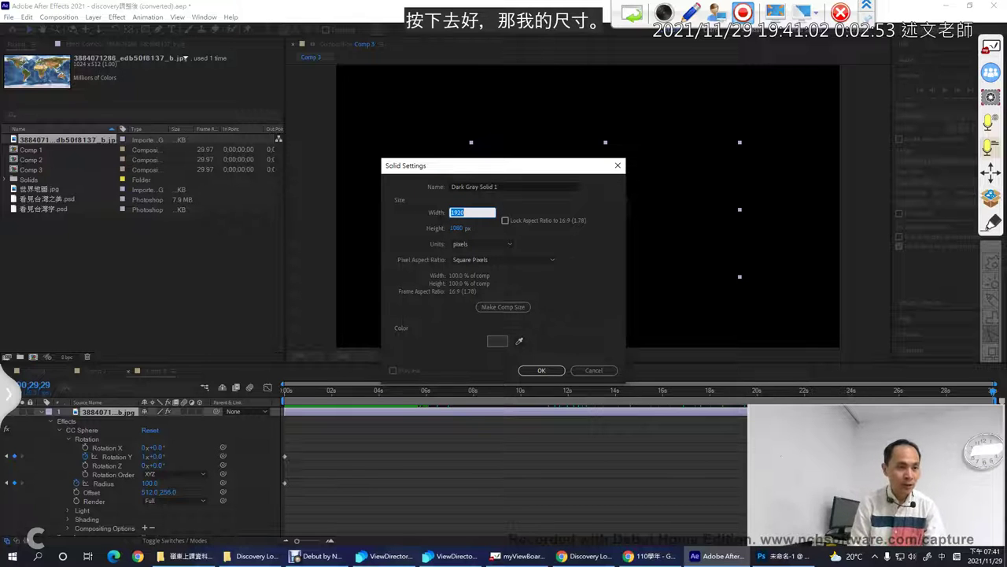
text(1024)
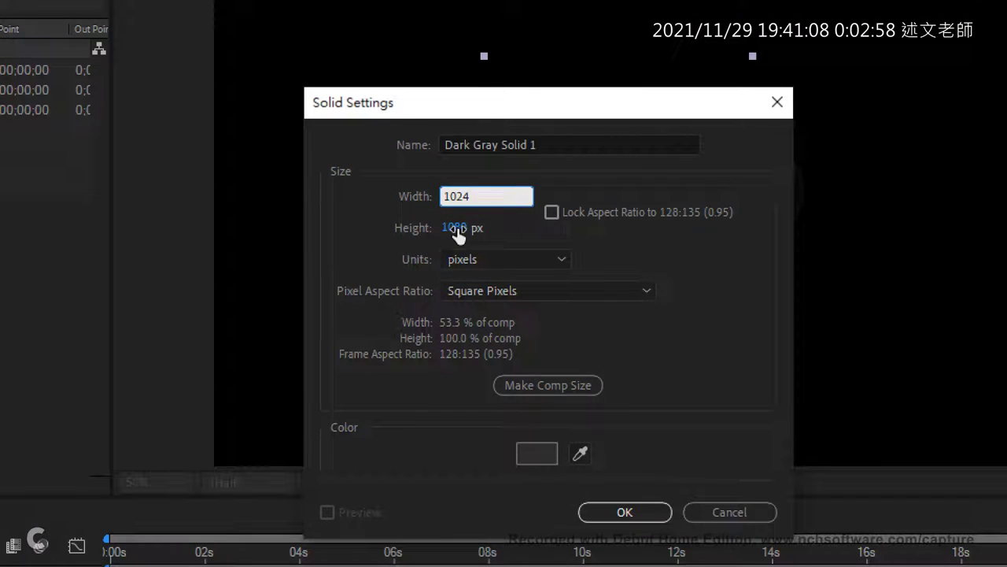
click(456, 228)
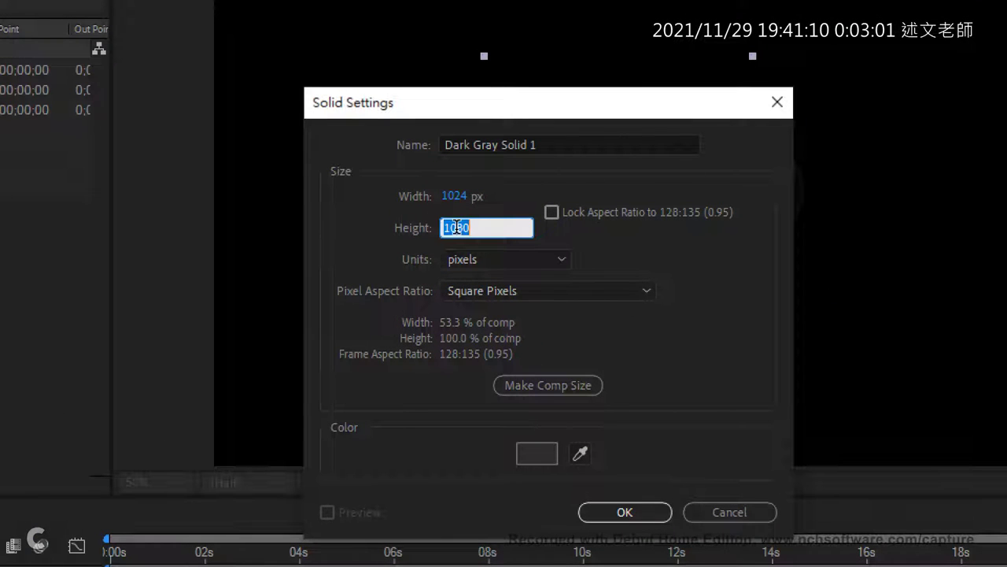
text(512)
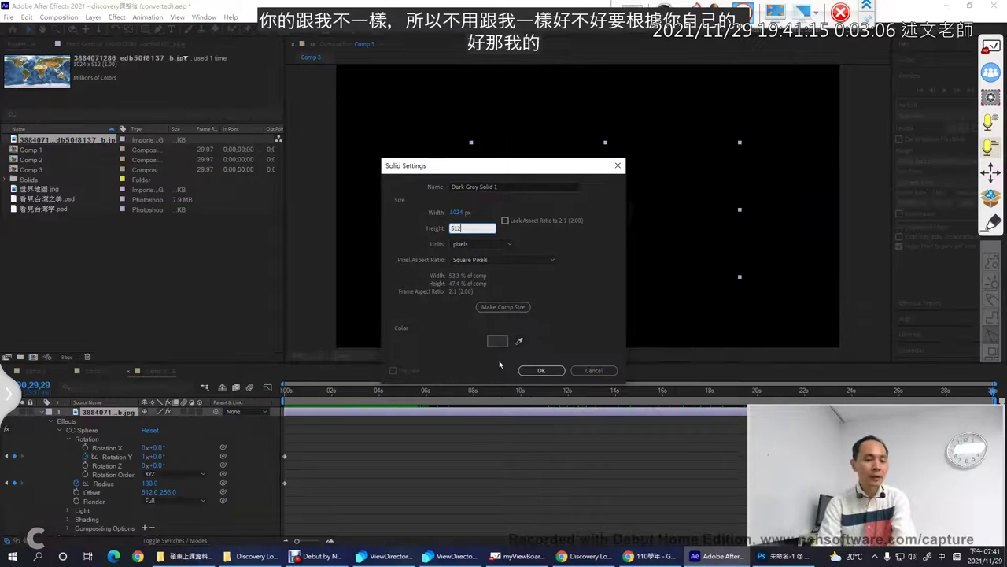
Choose black (000000) as the solid's color and create the layer.
click(497, 341)
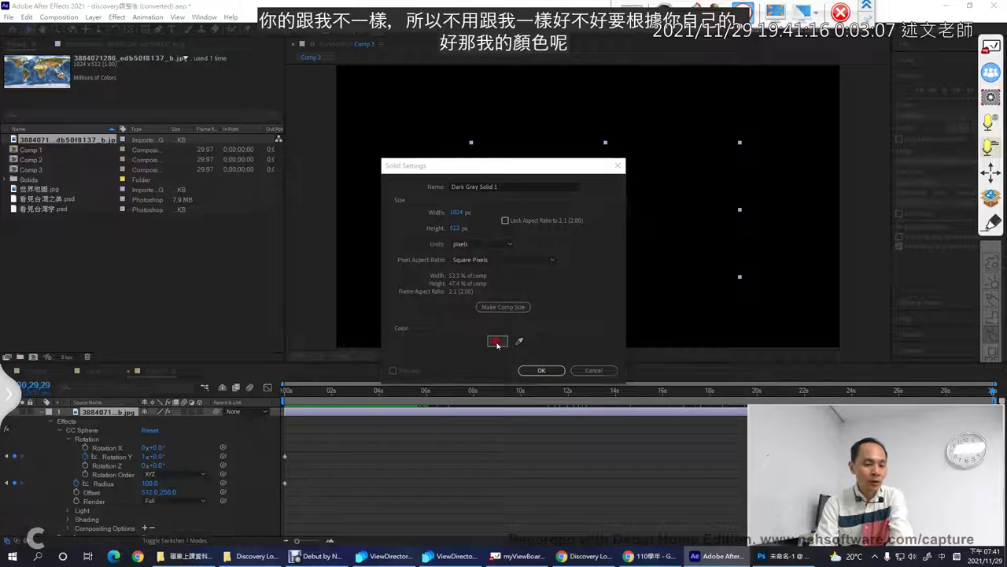
click(378, 344)
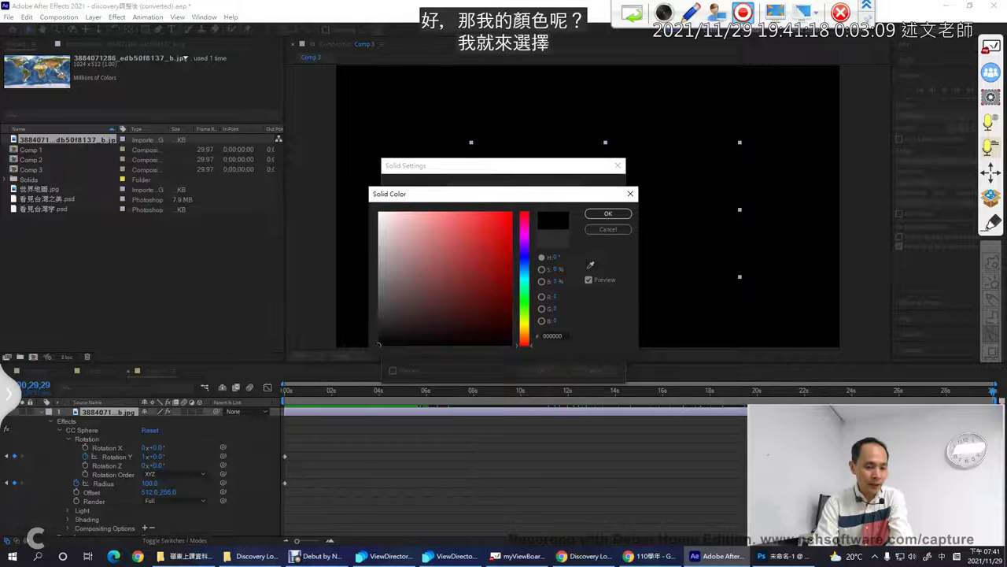
click(605, 214)
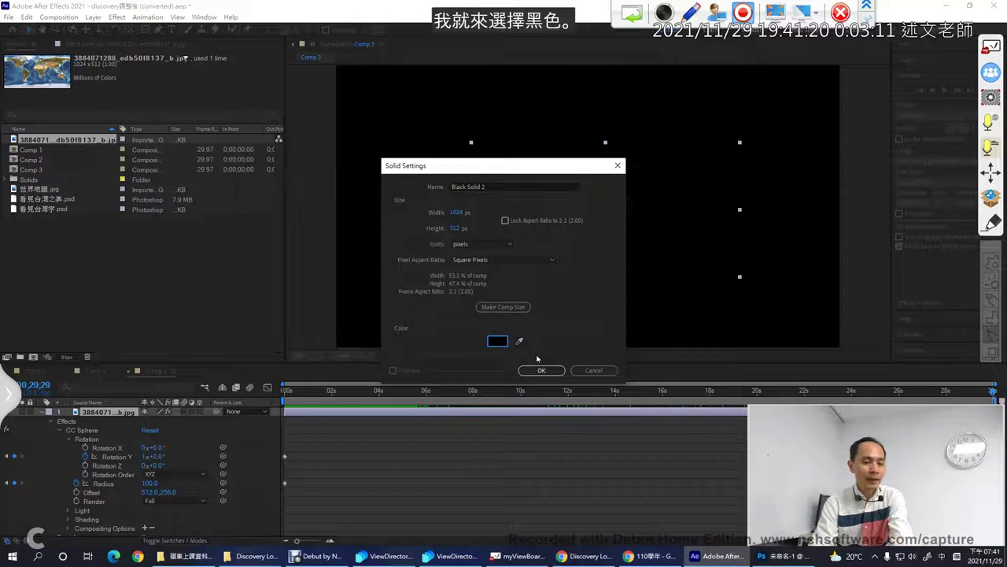
click(542, 371)
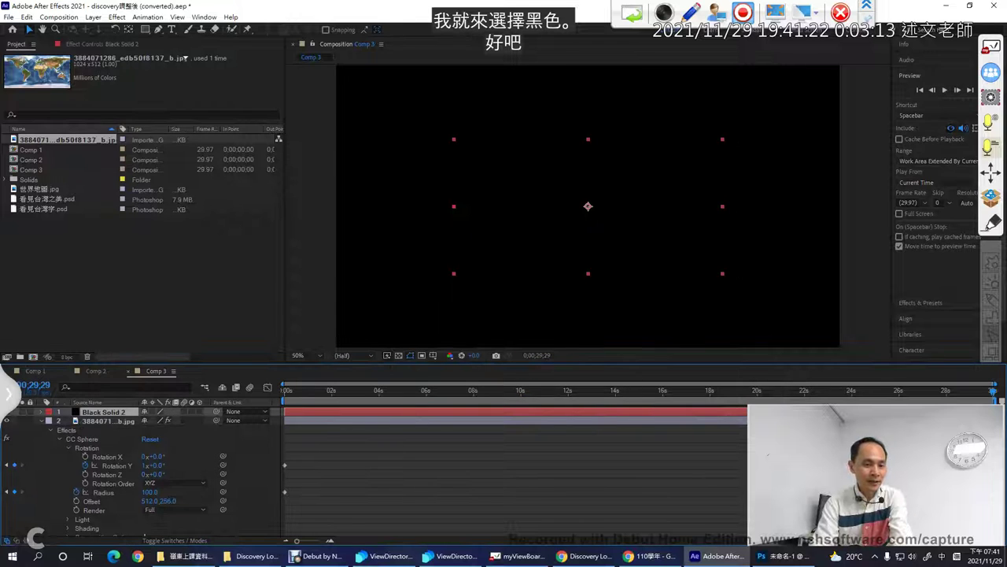
Recolor the new solid layer dark gray (535050).
click(93, 16)
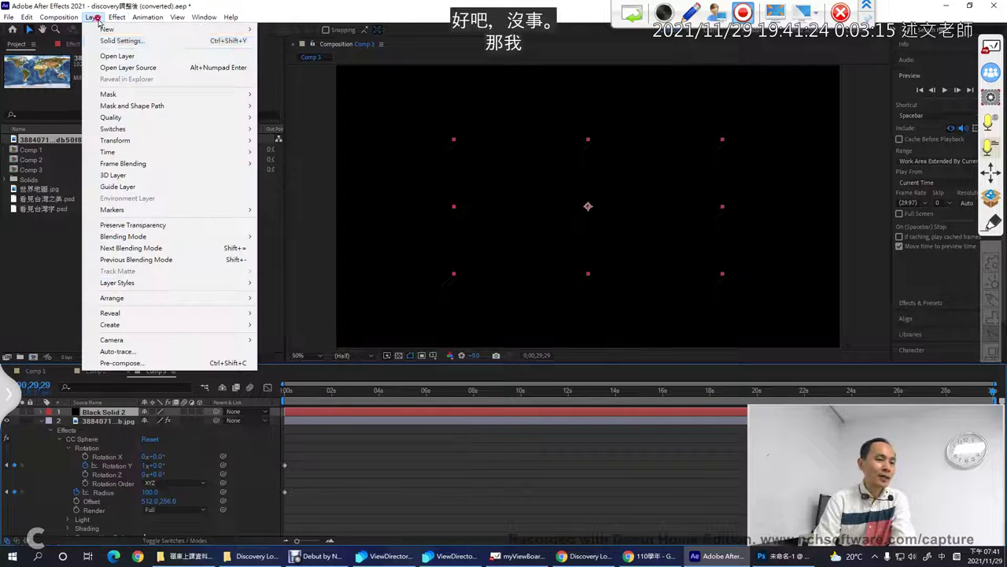
click(118, 38)
click(497, 328)
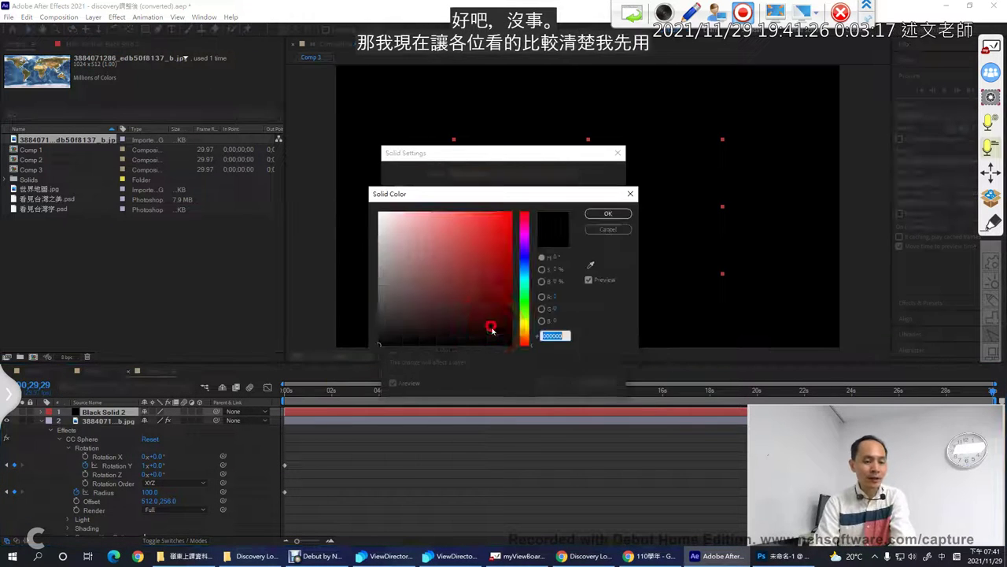
click(382, 301)
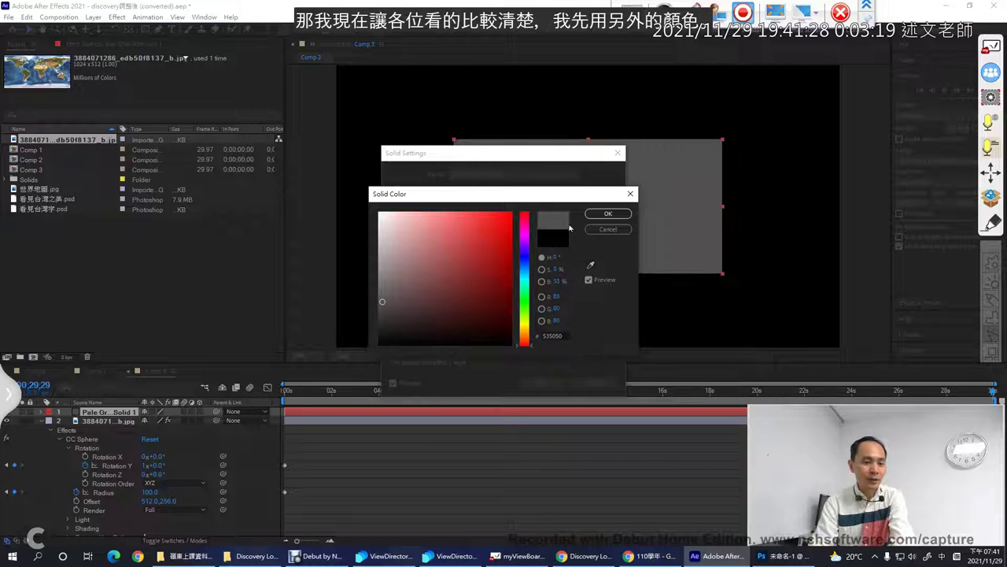
click(603, 214)
key(Return)
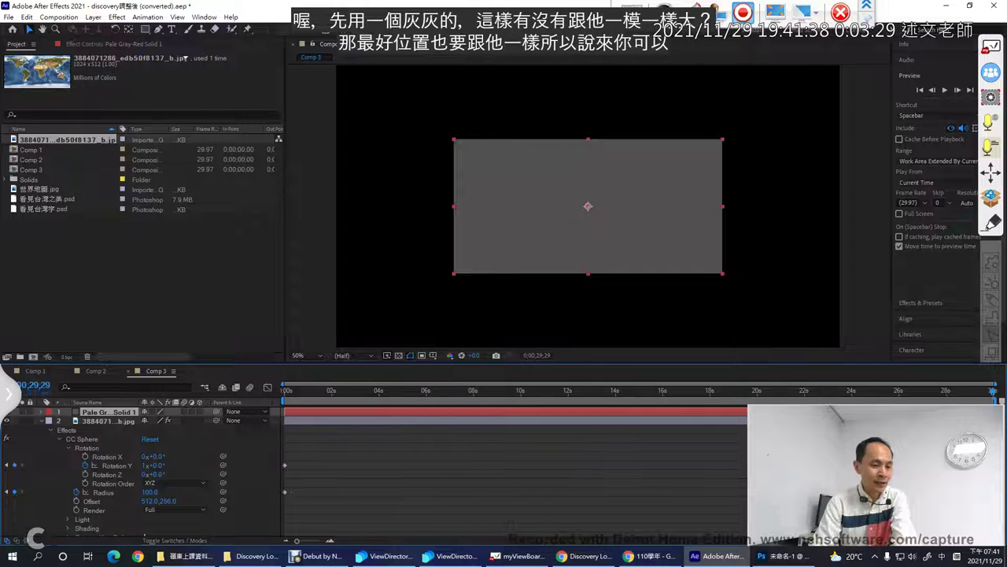
Copy the earth map layer's Position, 1026.0, 552.0, onto the gray solid layer.
drag(293, 363, 293, 258)
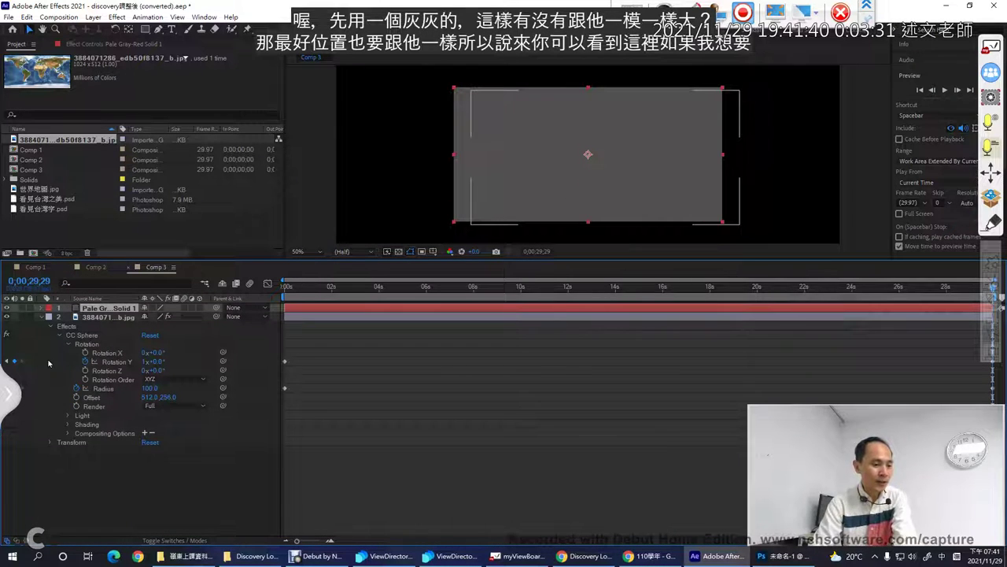
click(50, 327)
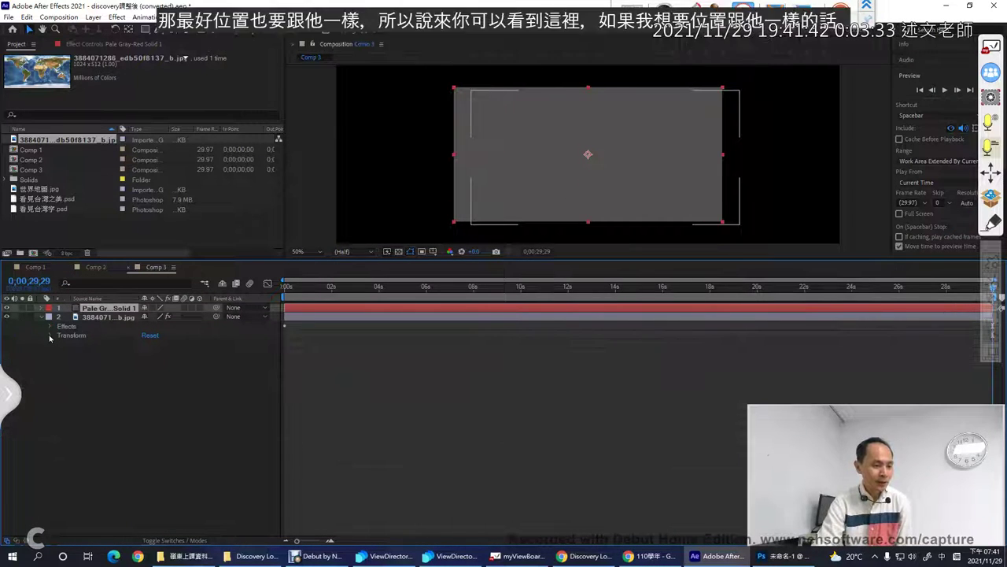
click(50, 335)
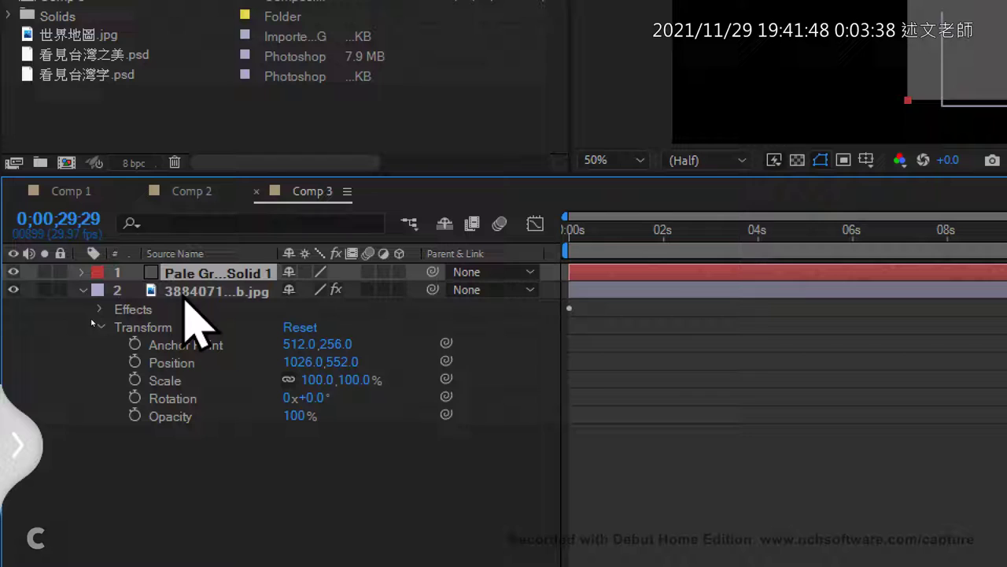
click(91, 319)
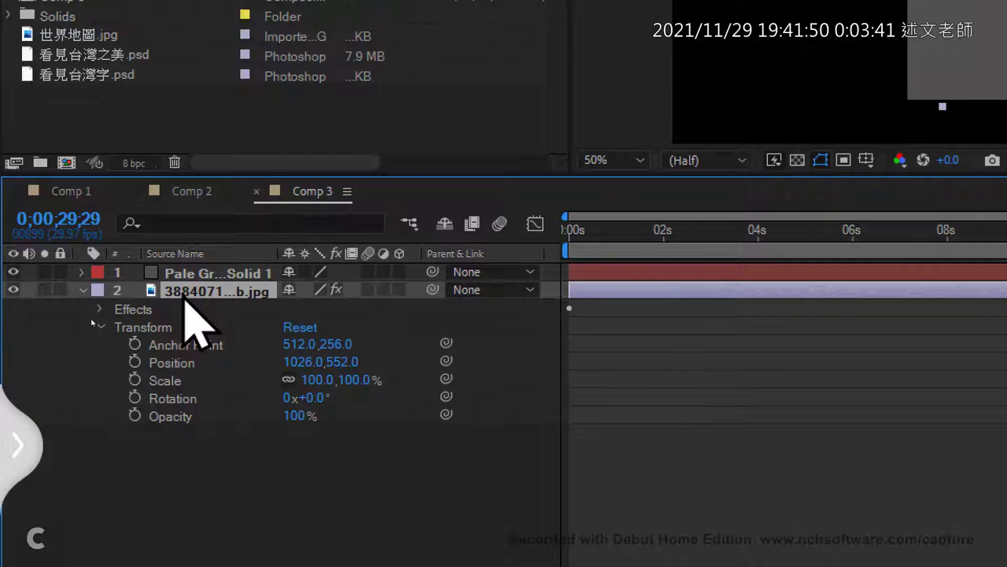
click(186, 364)
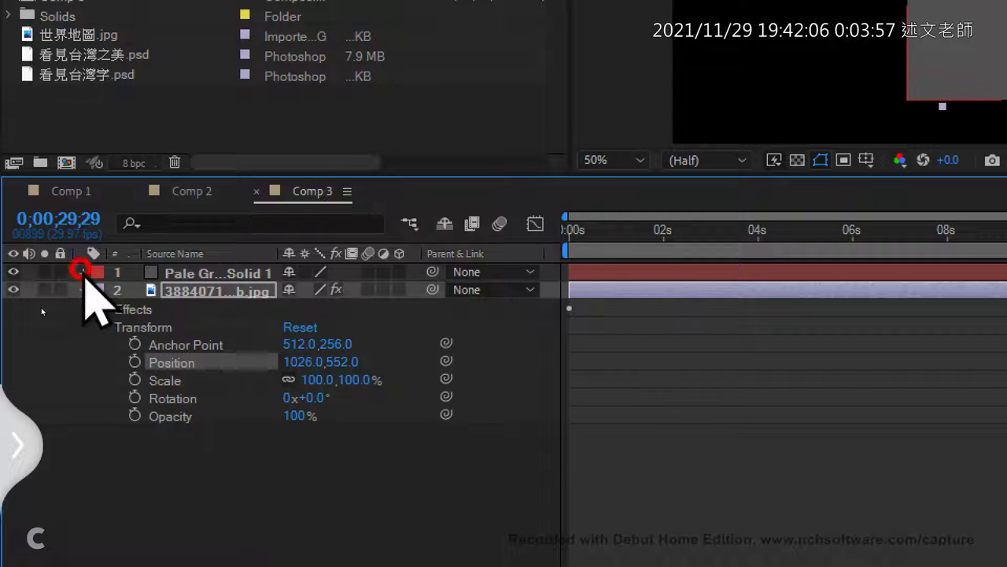
click(82, 272)
click(100, 291)
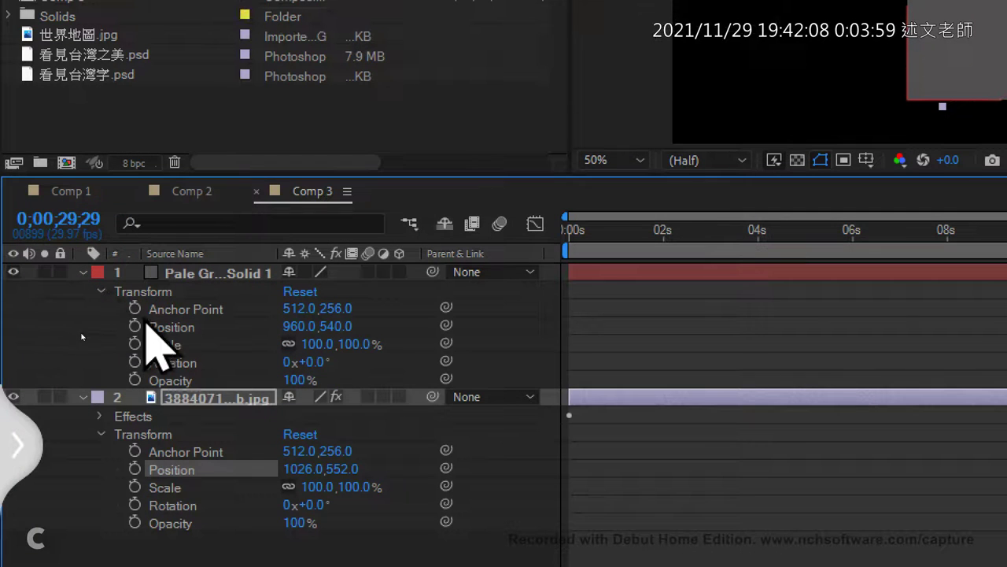
click(171, 327)
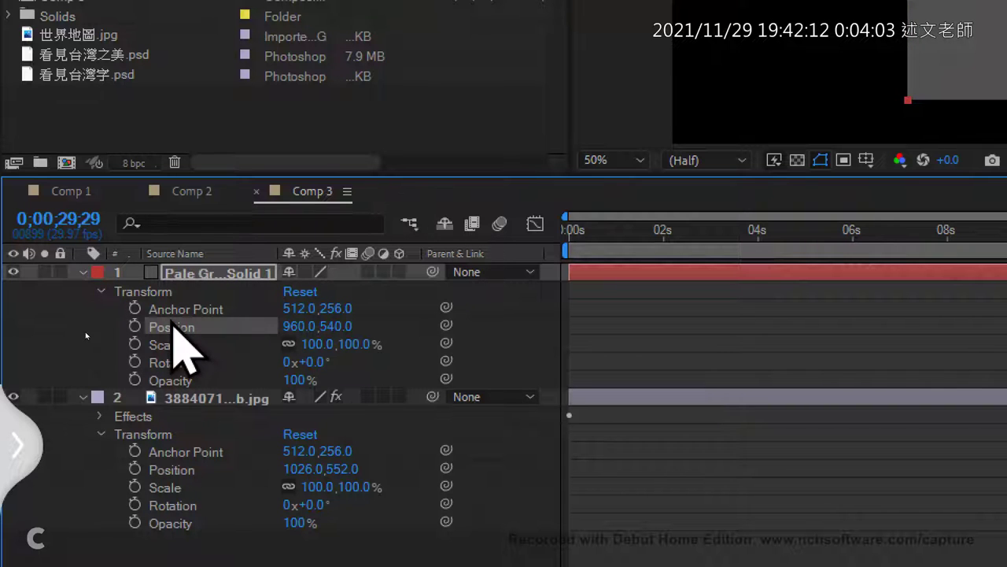
key(ctrl+v)
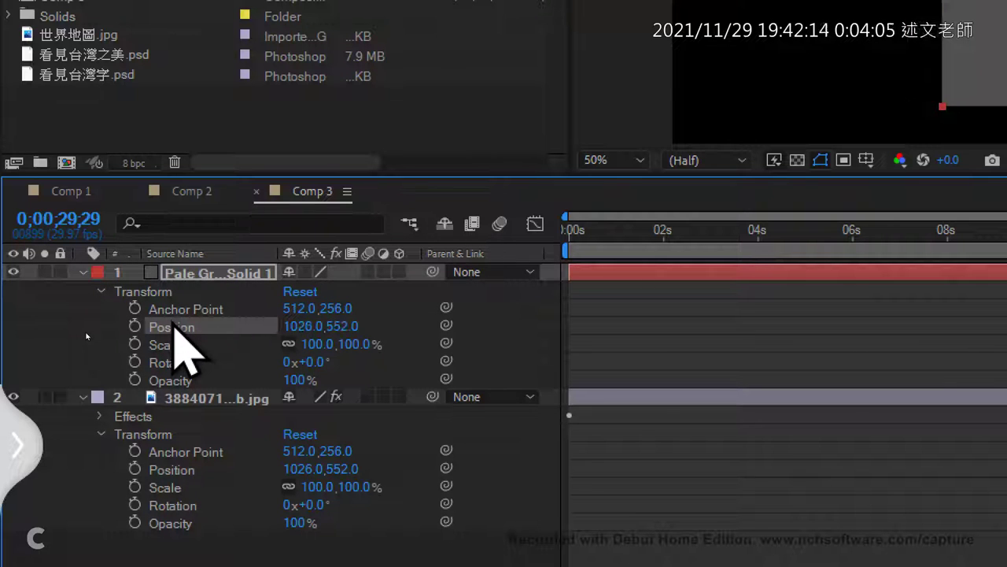
Underline both layers' Position values in red, draw a check mark beside the solid, and clear the annotations.
drag(265, 336, 396, 336)
drag(265, 474, 393, 478)
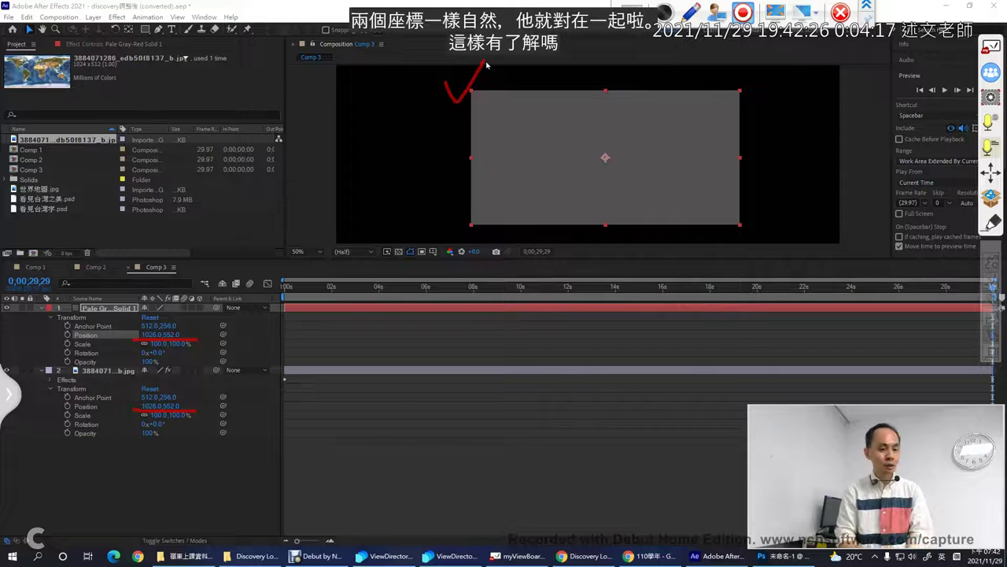
key(Escape)
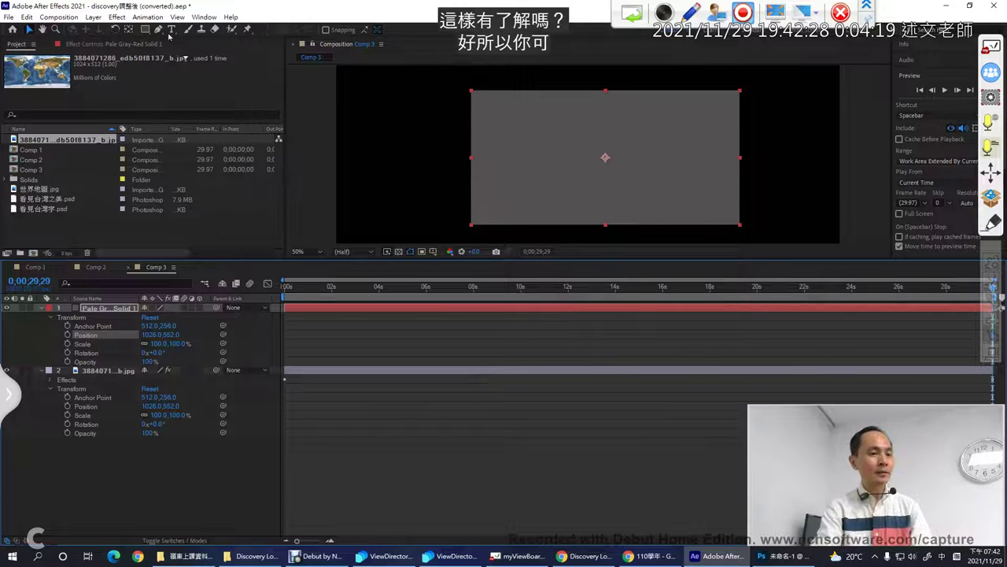
click(93, 16)
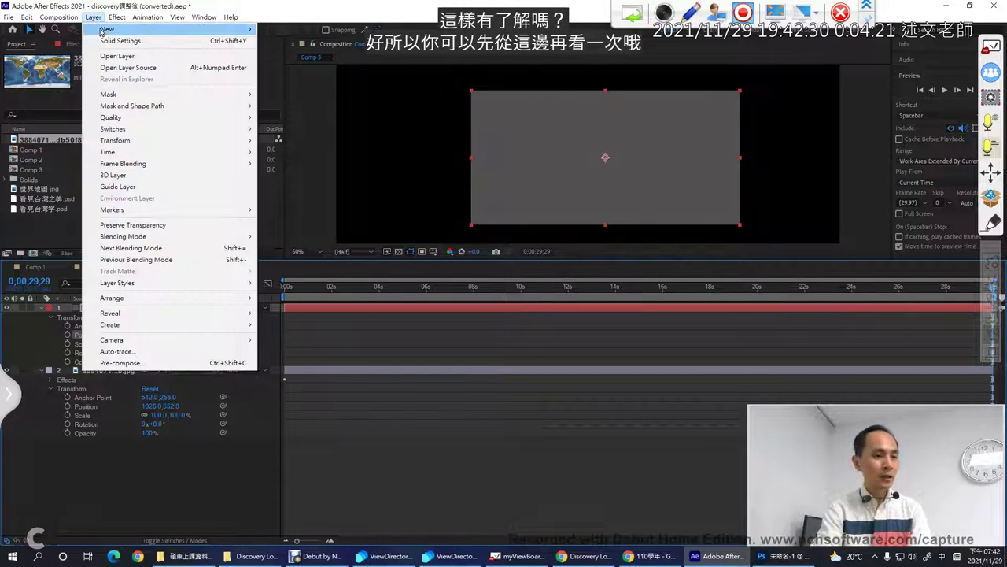
mouse_move(110, 19)
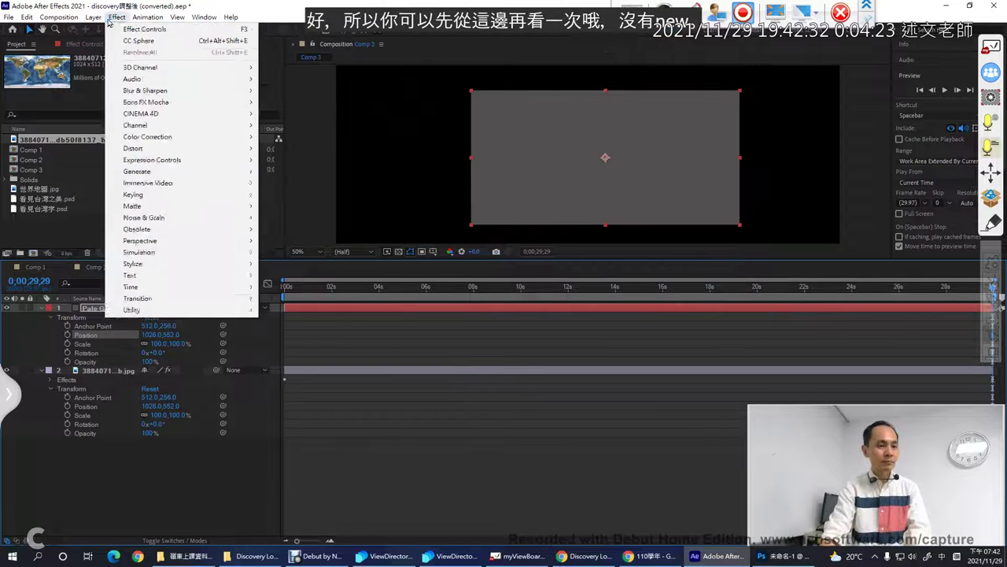
mouse_move(196, 30)
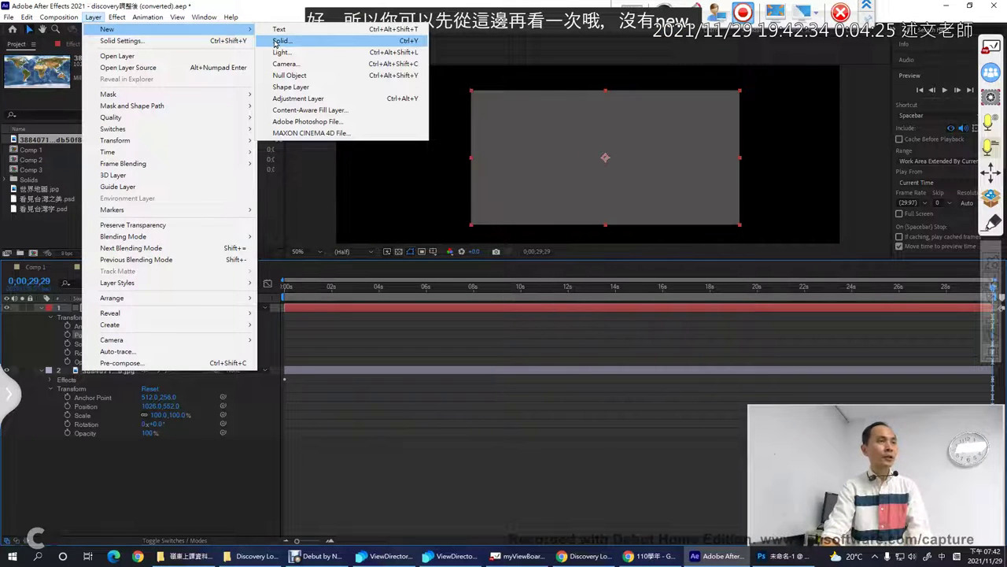
click(279, 41)
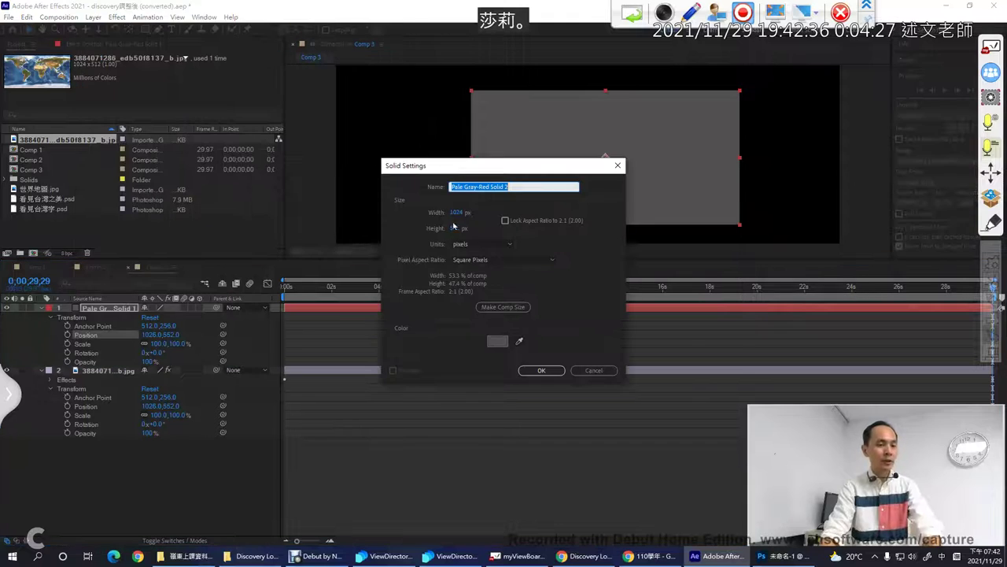
click(595, 371)
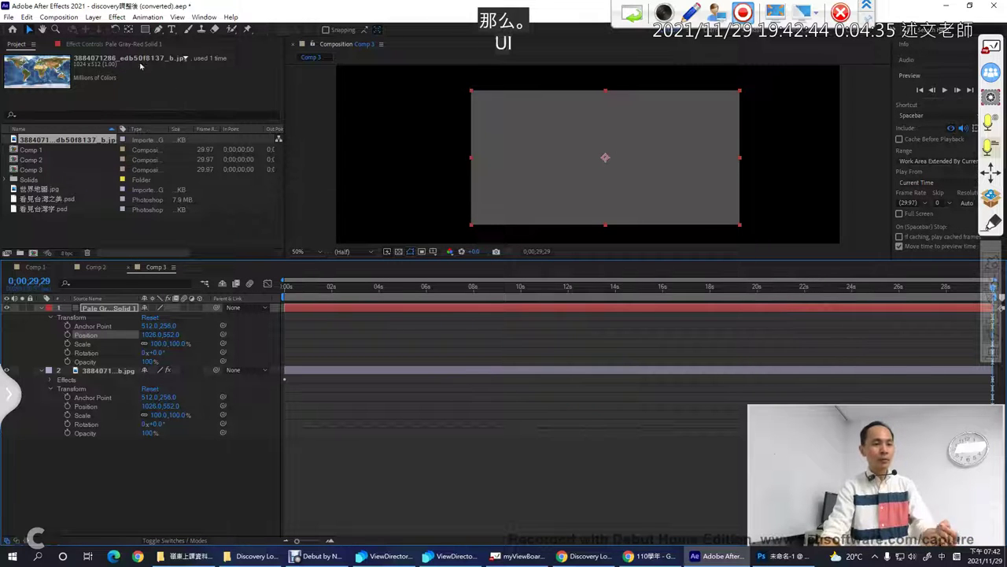
Apply the Fractal Noise effect to the gray solid layer.
click(116, 18)
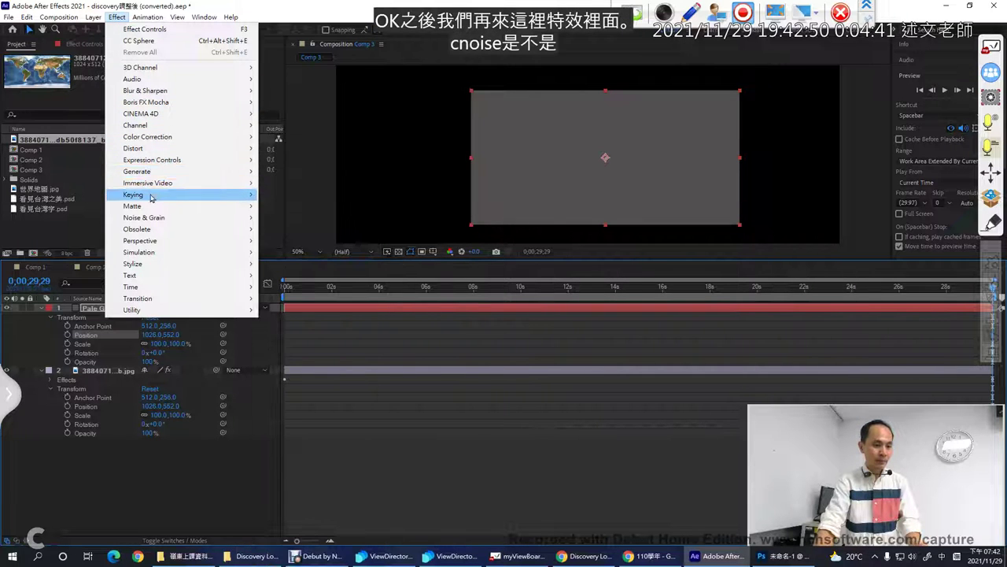
click(154, 218)
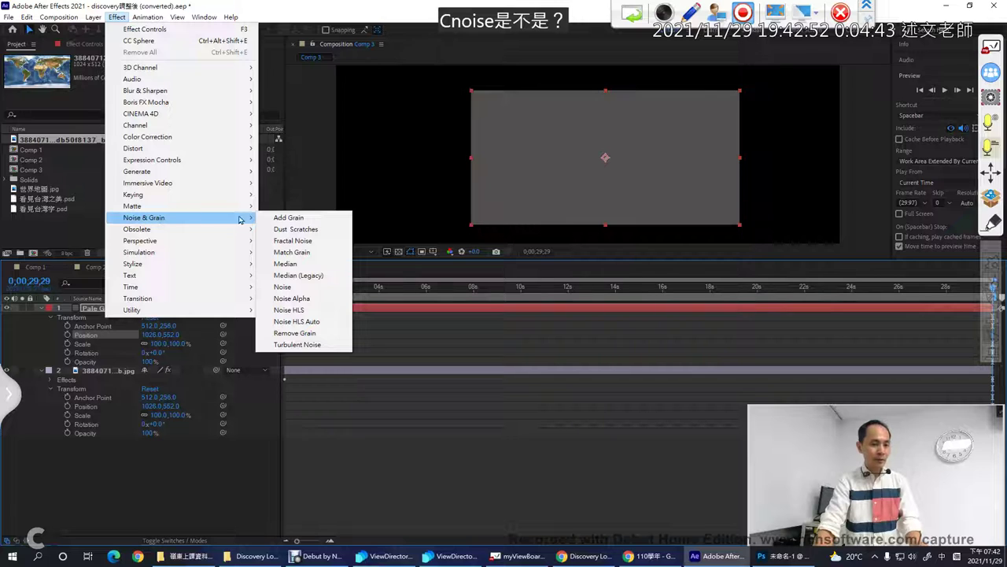
click(325, 242)
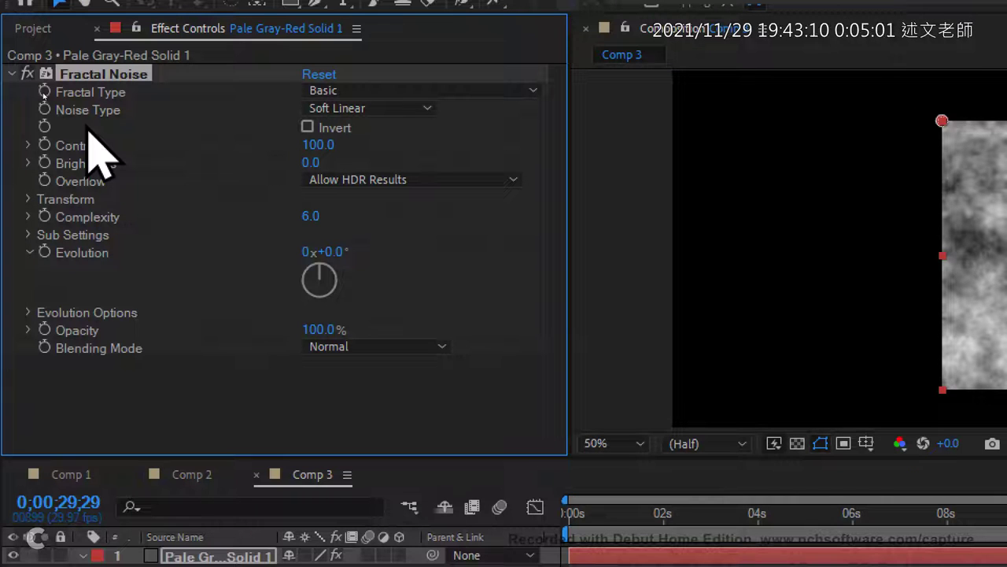
Try the Turbulent Smooth, Dynamic and Dynamic Twist fractal types on the gray solid's Fractal Noise effect.
click(334, 90)
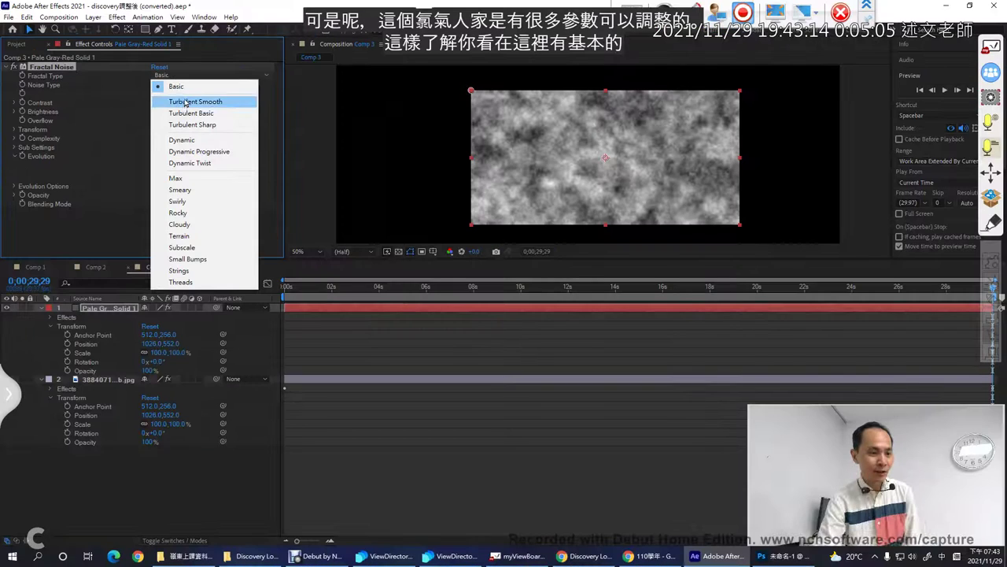
click(371, 144)
click(193, 74)
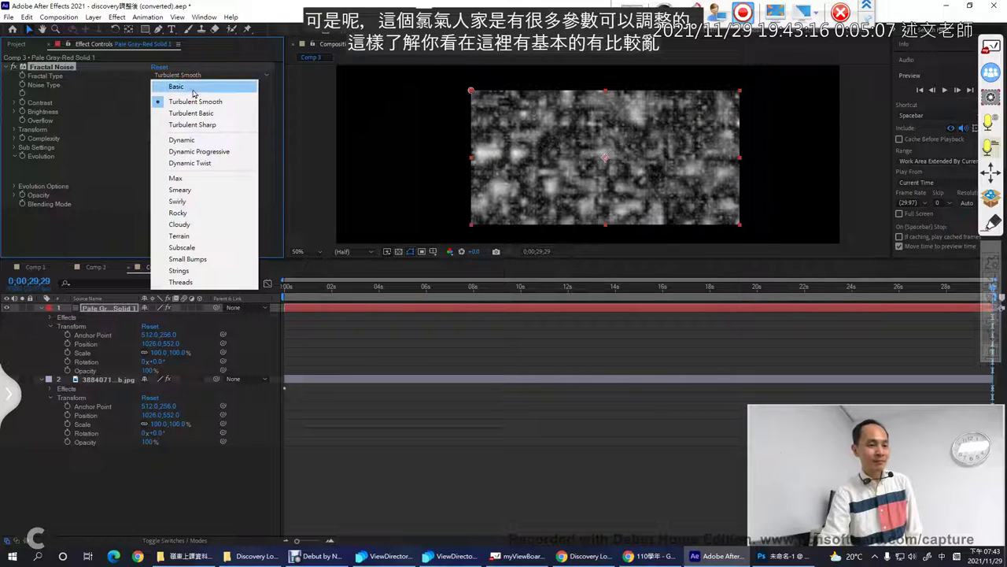
click(189, 140)
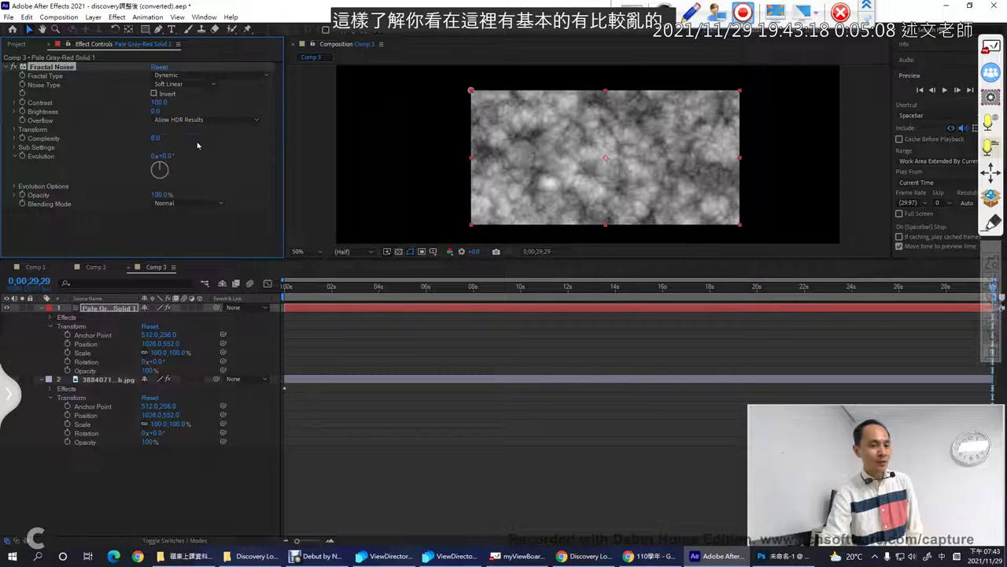
click(197, 76)
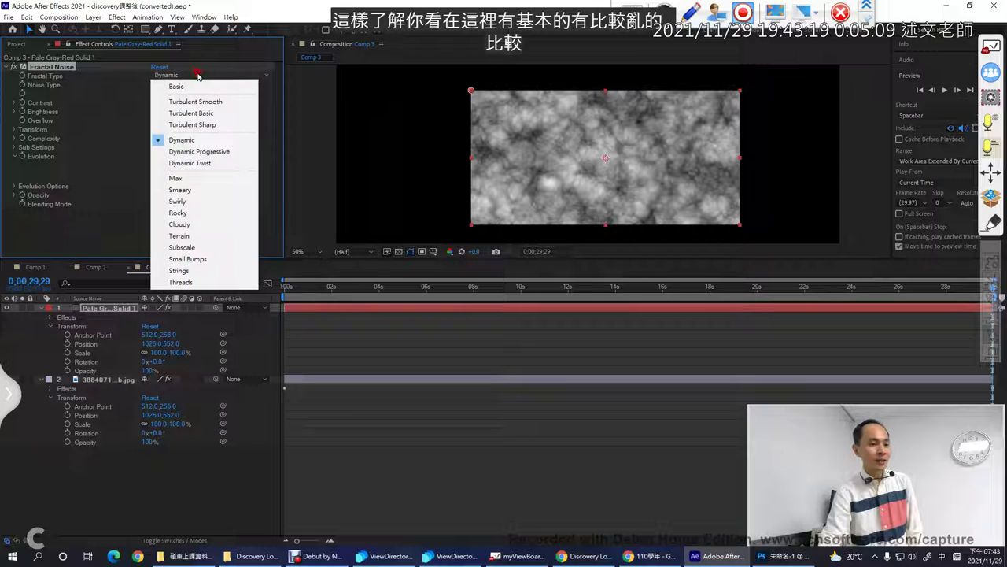
click(196, 164)
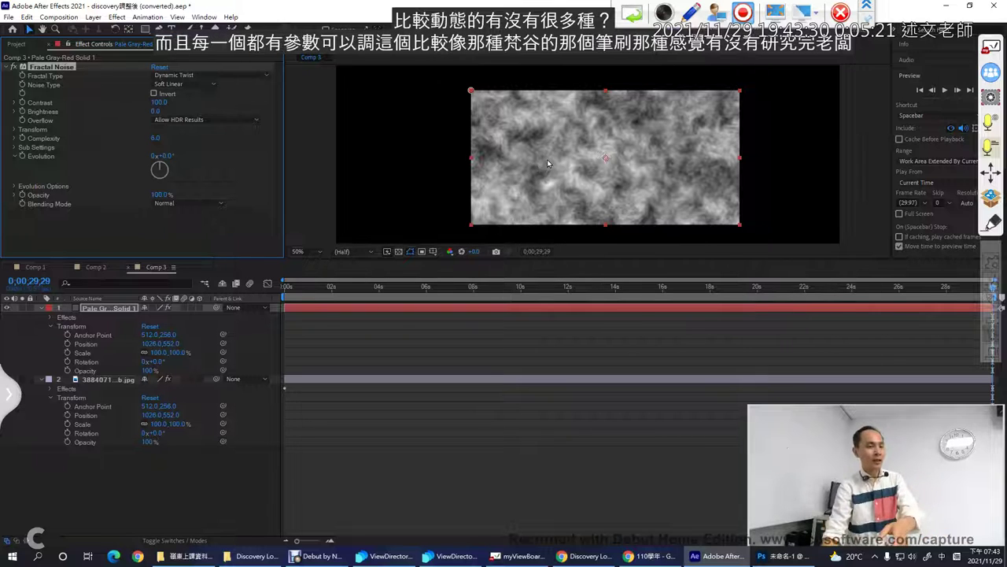
Try the Rocky and Turbulent Smooth fractal types with the Soft Linear noise type.
click(189, 75)
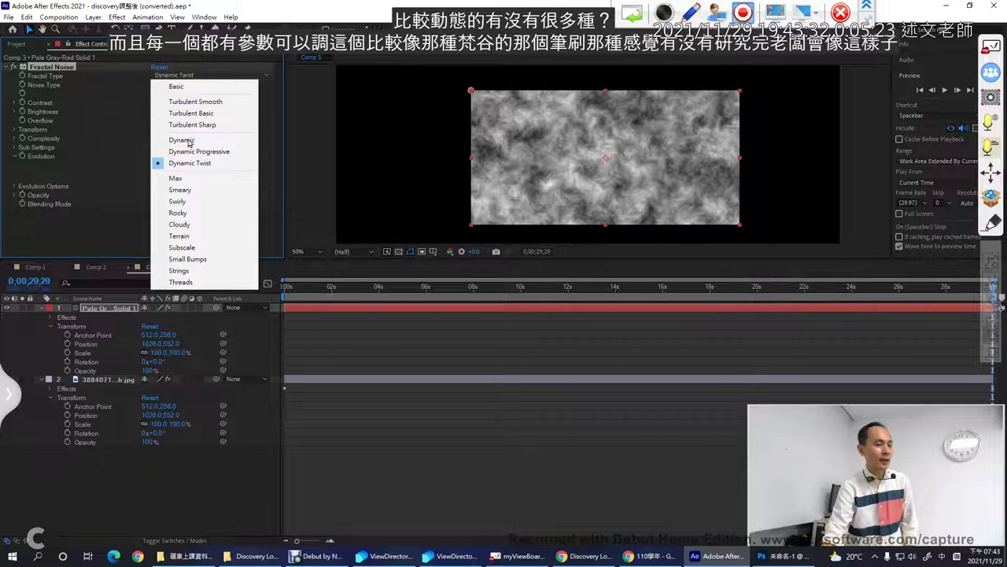
click(178, 212)
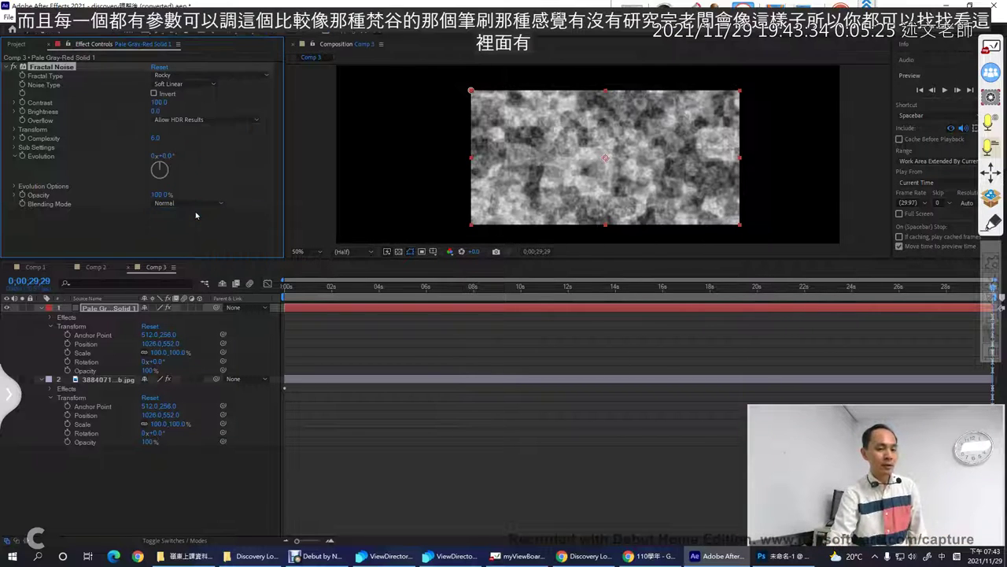
click(182, 76)
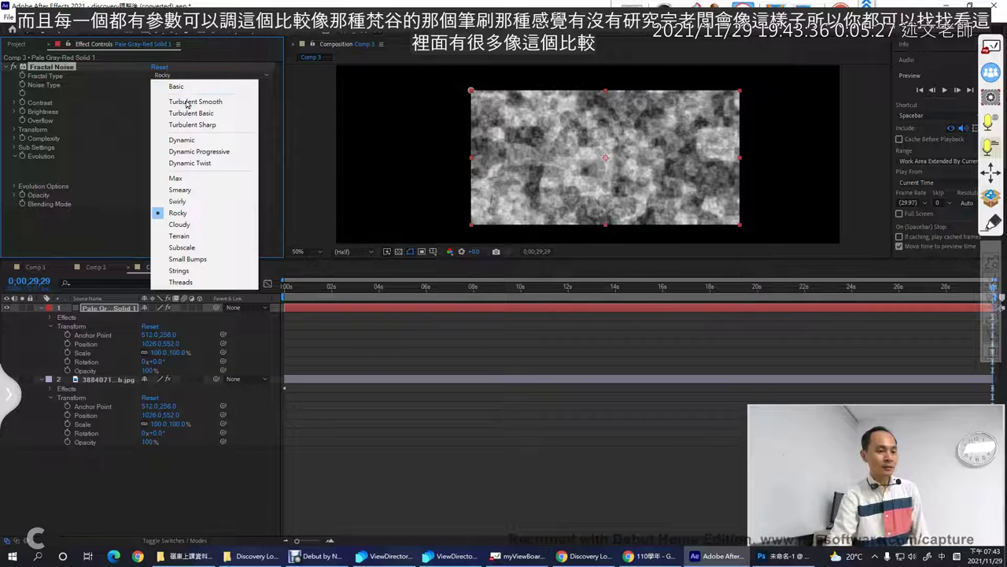
click(181, 100)
click(190, 85)
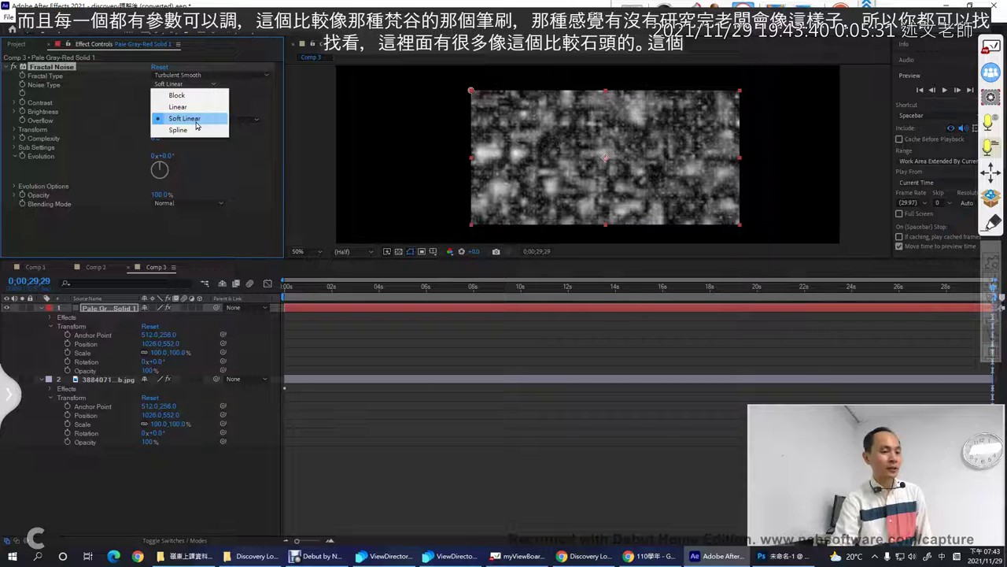
click(196, 120)
Try the Cloudy fractal type and set the Fractal Type back to Basic.
click(193, 74)
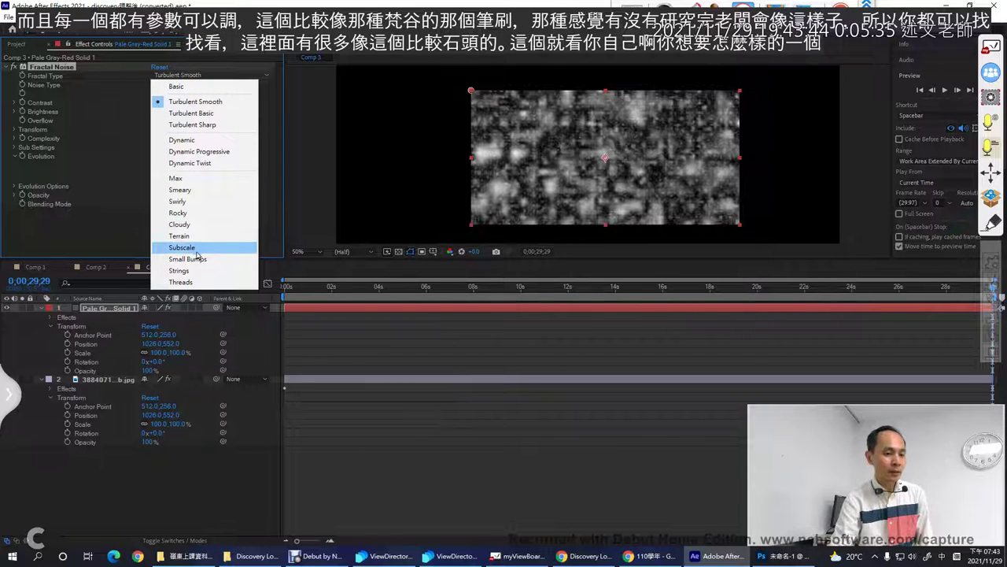
click(198, 226)
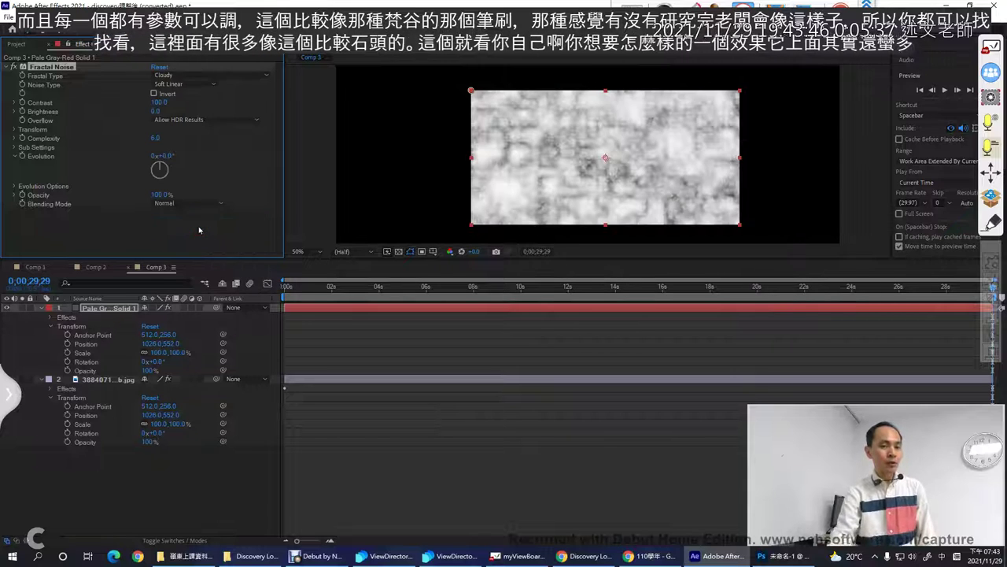
click(199, 75)
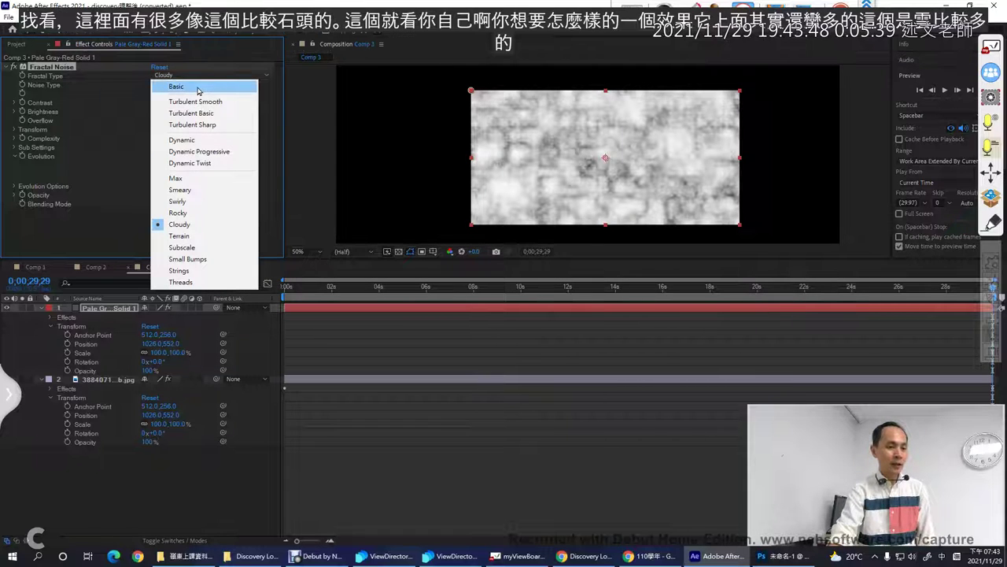
click(198, 86)
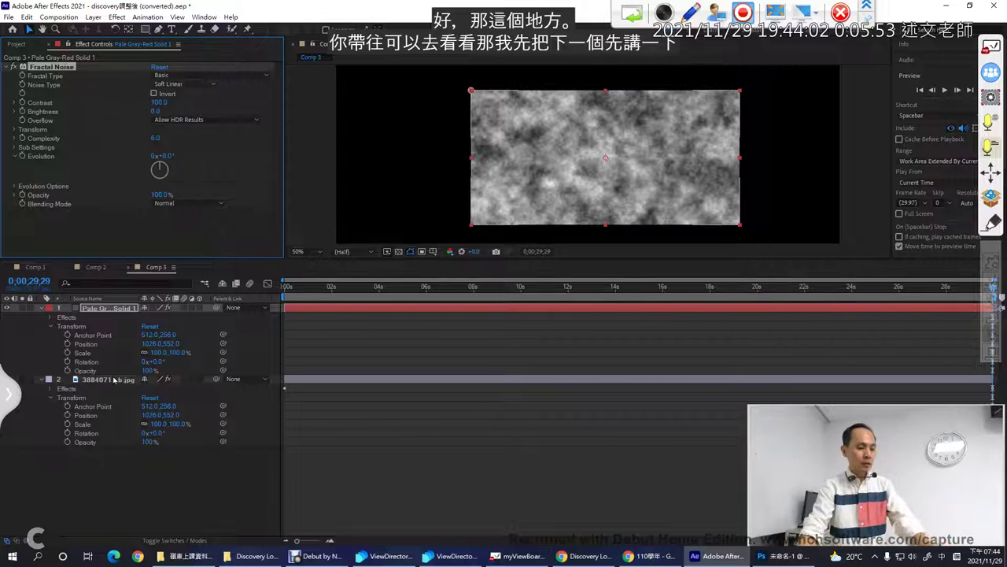
Hide the gray solid layer and expand the earth map layer's effects to select CC Sphere.
click(114, 379)
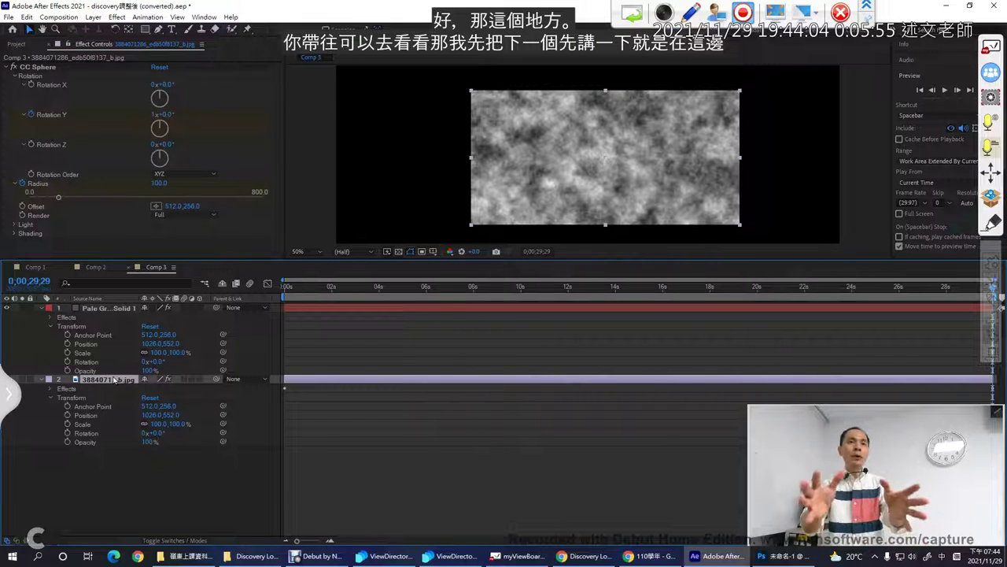
click(41, 311)
click(7, 309)
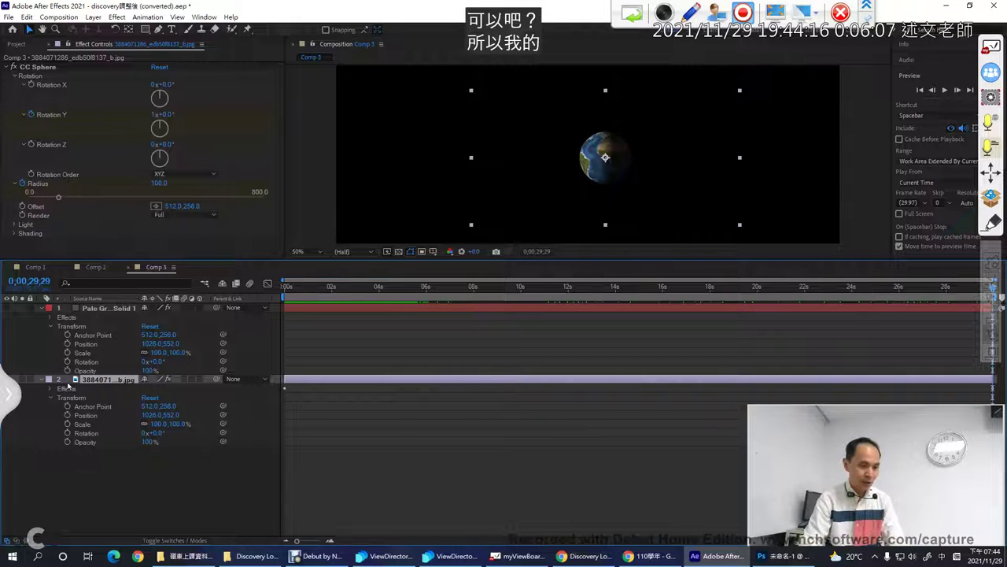
click(51, 388)
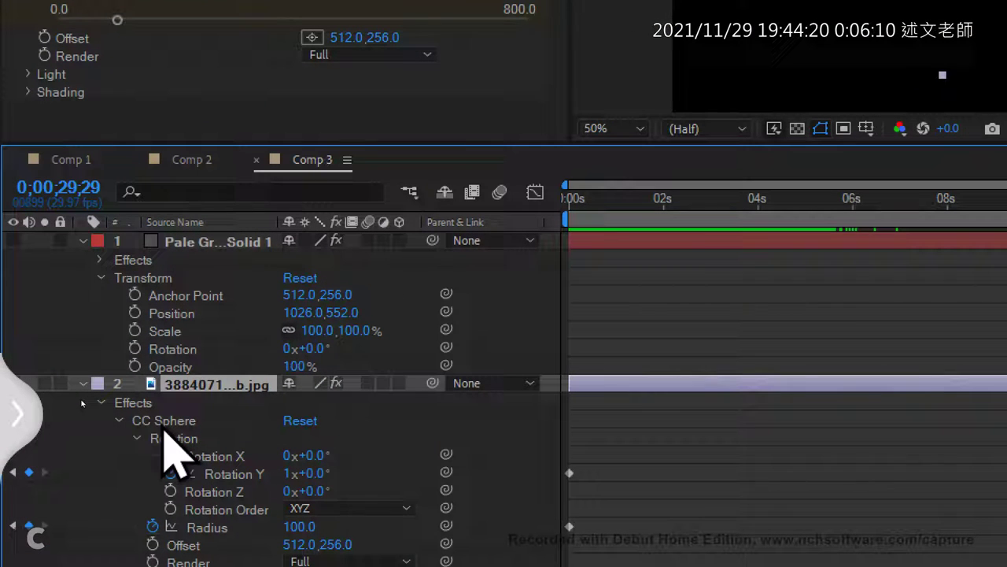
click(163, 422)
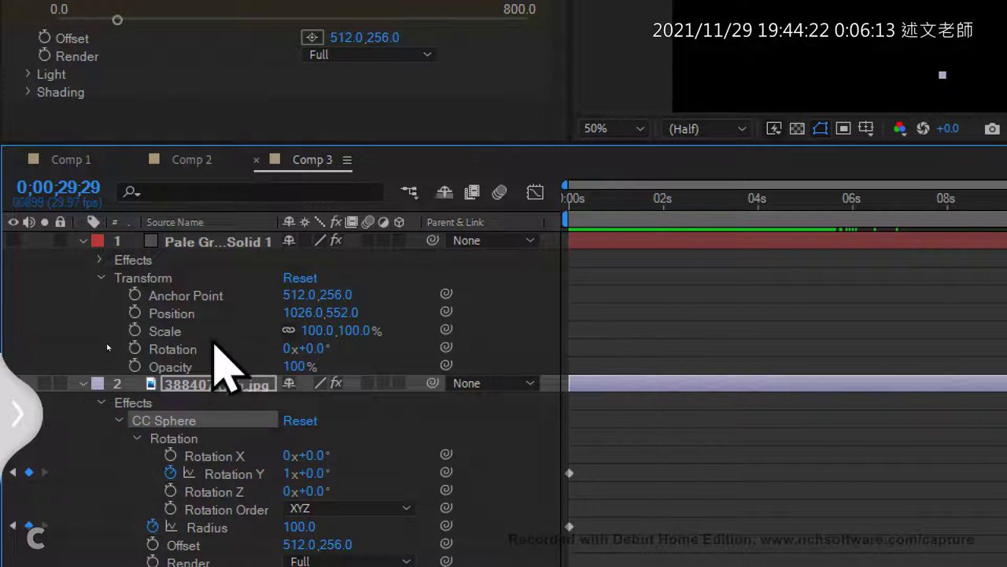
Point out the earth map layer's CC Sphere effect and circle its starting Rotation Y and Radius keyframes in red.
click(210, 241)
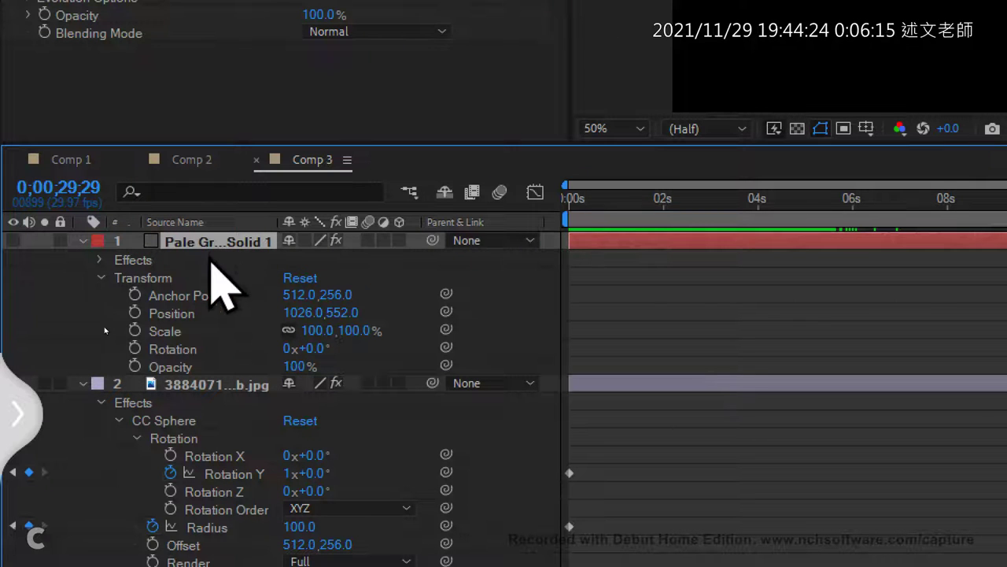
click(208, 386)
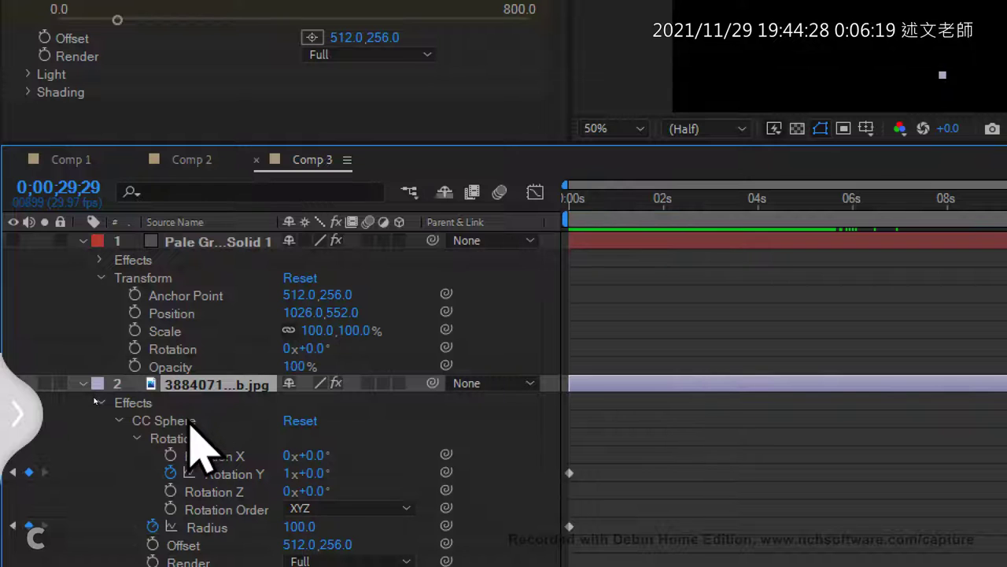
click(188, 421)
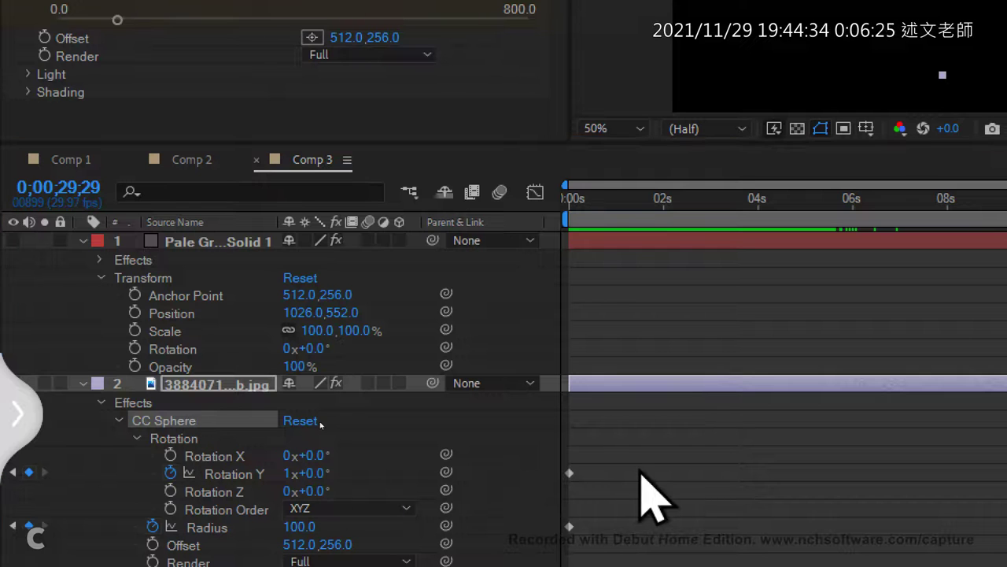
click(577, 440)
mouse_move(579, 441)
mouse_down()
mouse_move(575, 557)
mouse_move(592, 414)
mouse_up()
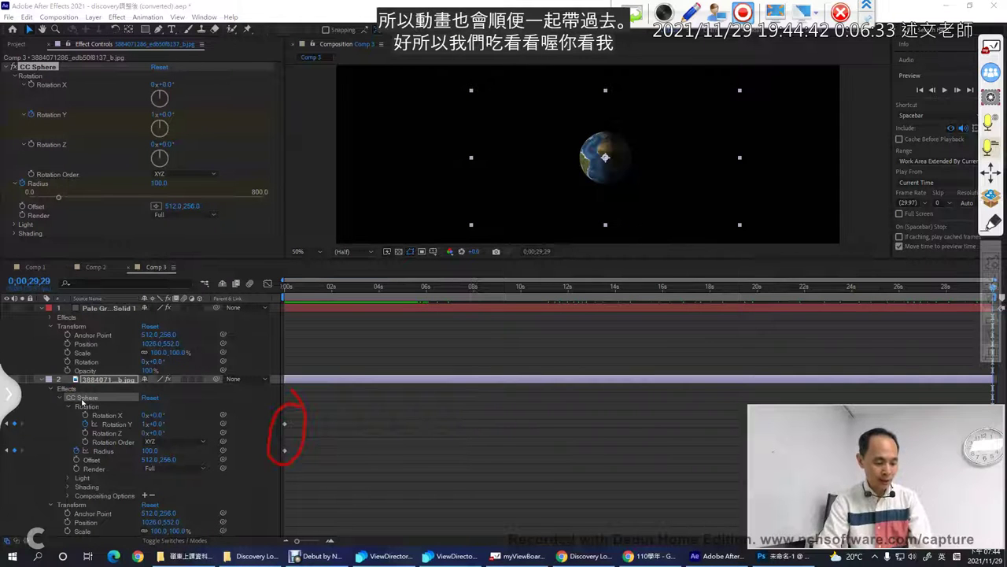
Copy the earth map's CC Sphere effect, try pasting it onto the gray solid at 0;00;29;29, and undo the paste.
click(81, 401)
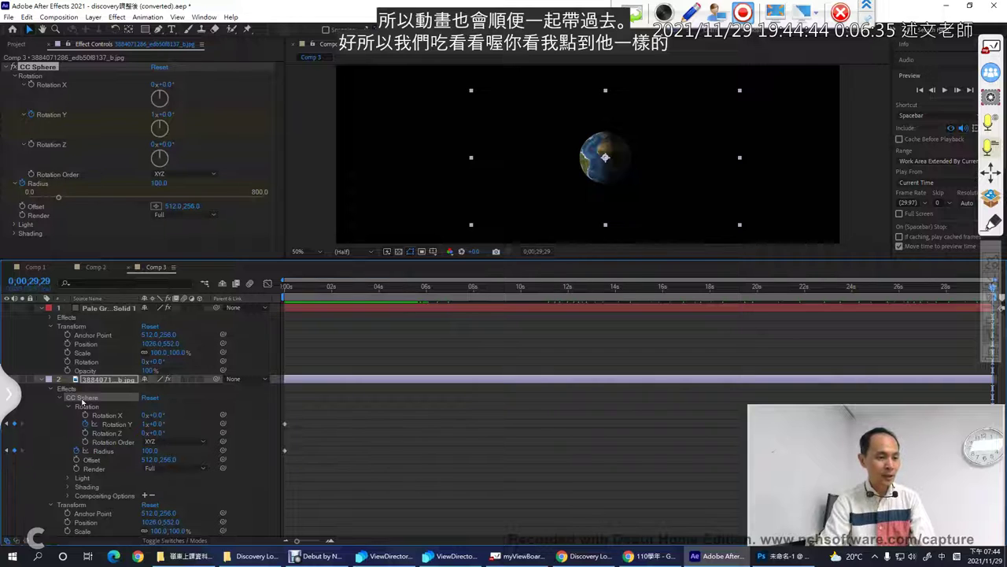
click(88, 308)
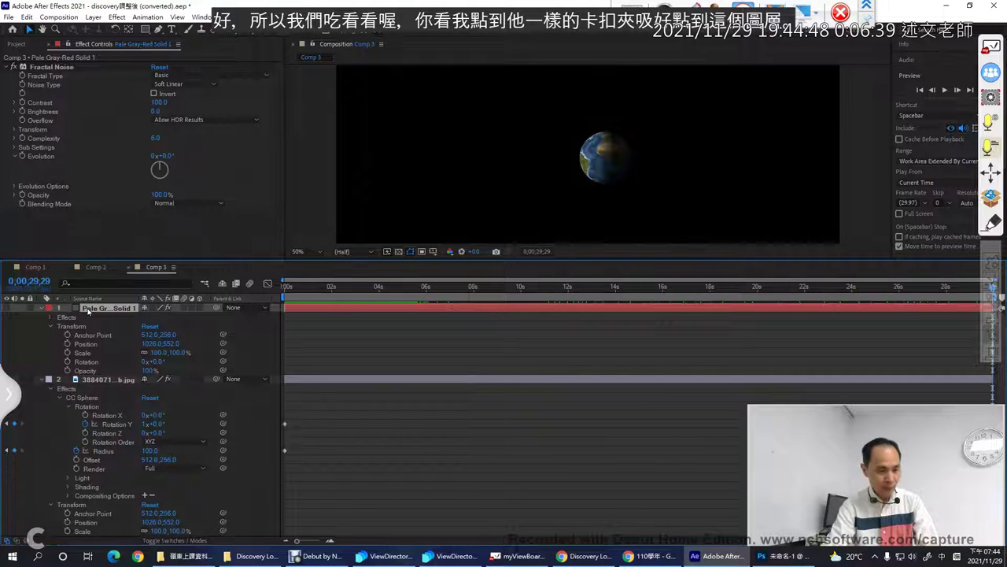
key(ctrl+alt+shift+e)
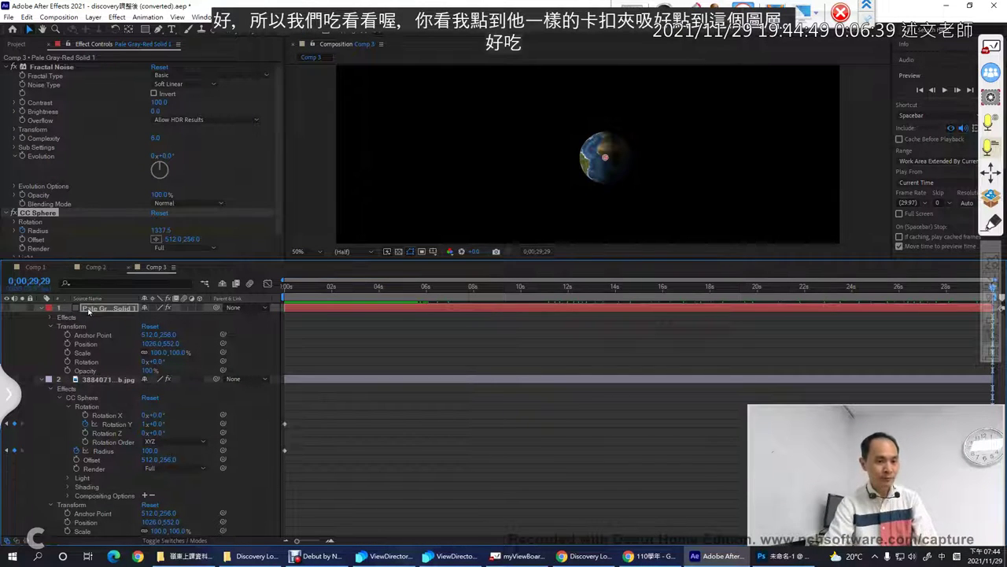
key(ctrl+z)
Paste the copied CC Sphere effect onto the gray solid at 0;00;00;00 and preview it with the layer shown up to 0;00;14;22.
click(286, 288)
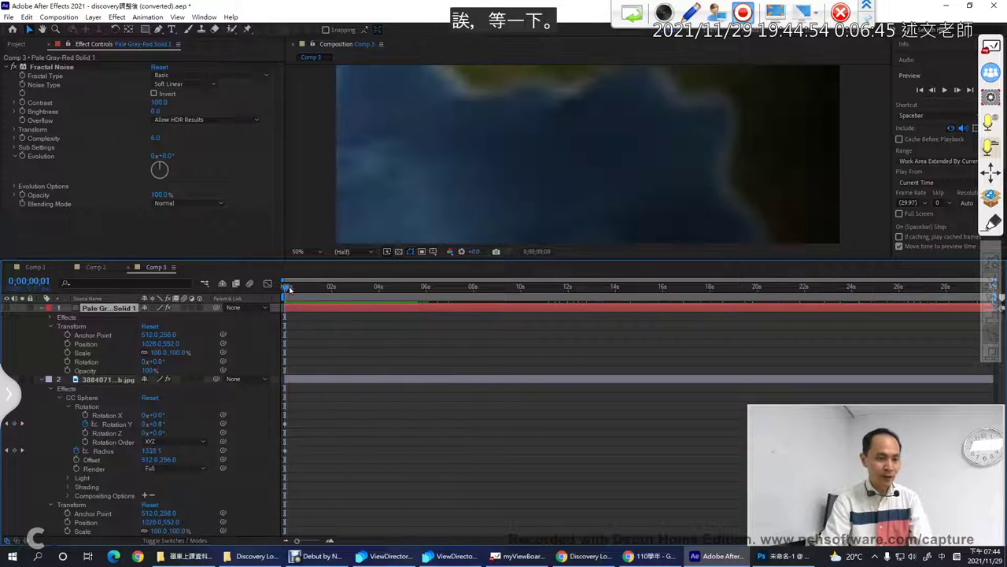
click(316, 289)
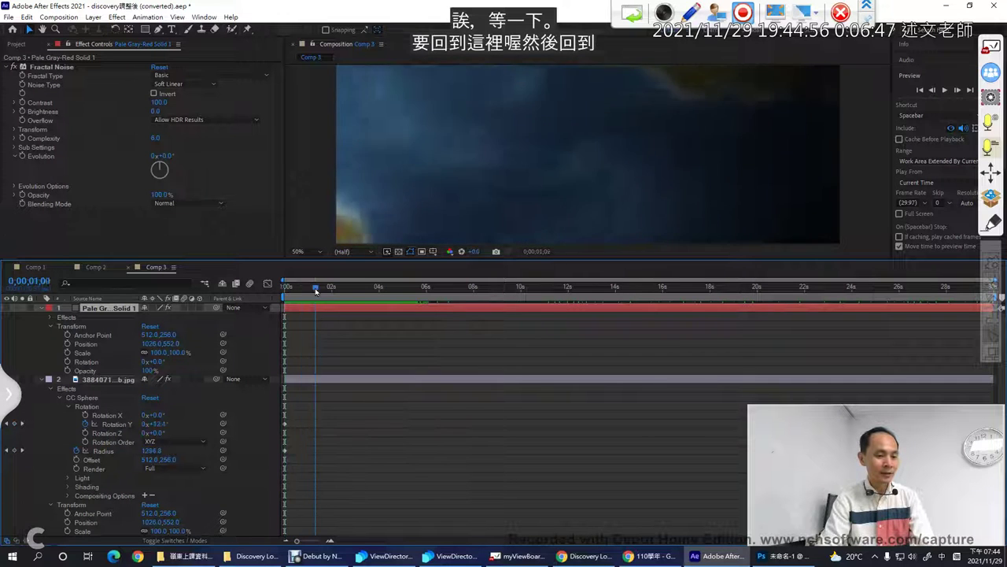
click(285, 287)
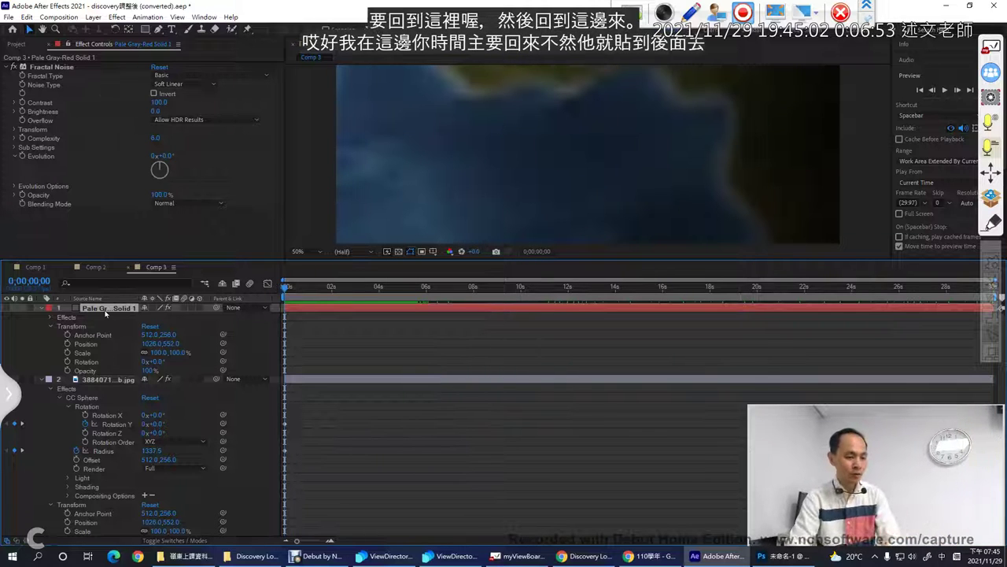
key(ctrl+v)
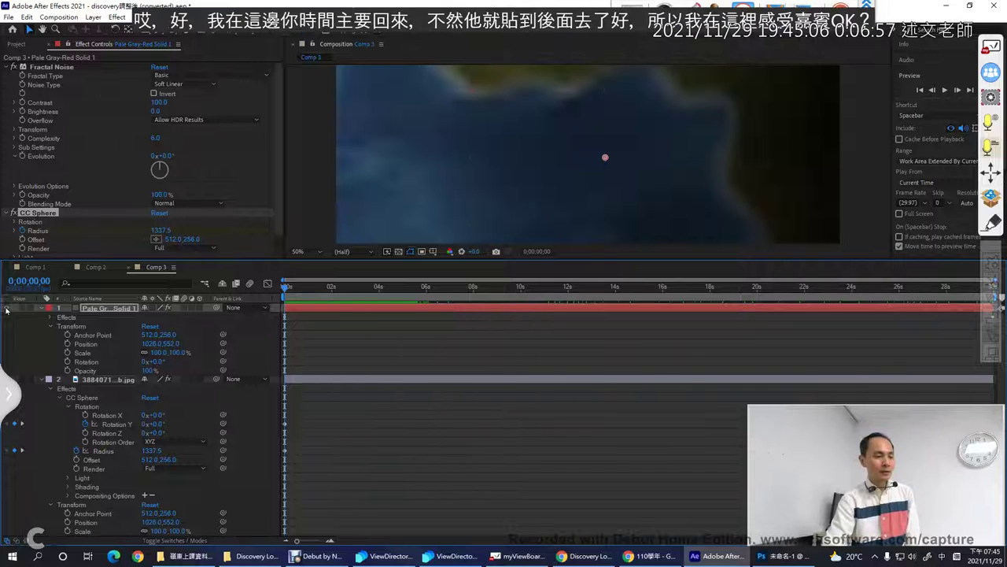
drag(285, 289, 632, 275)
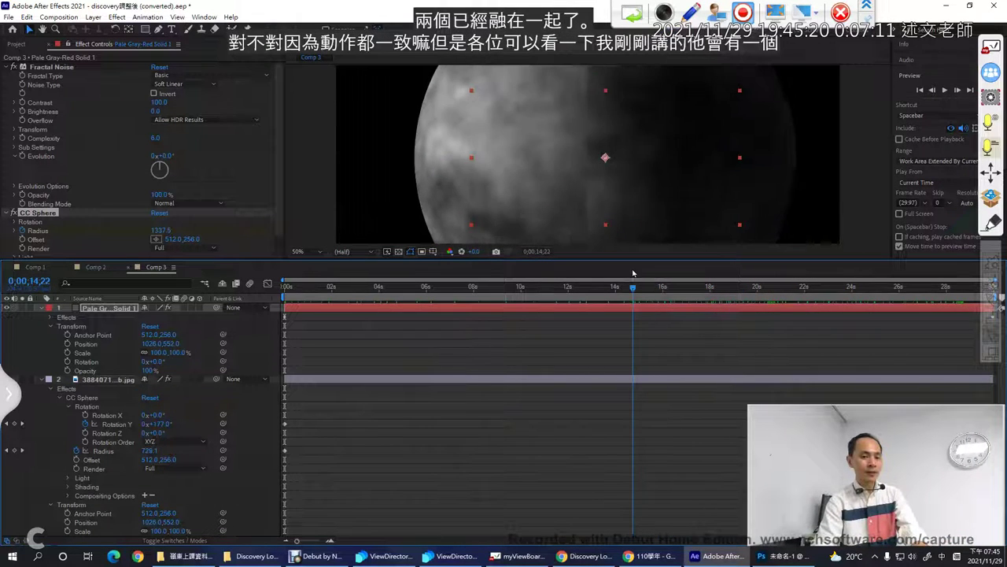